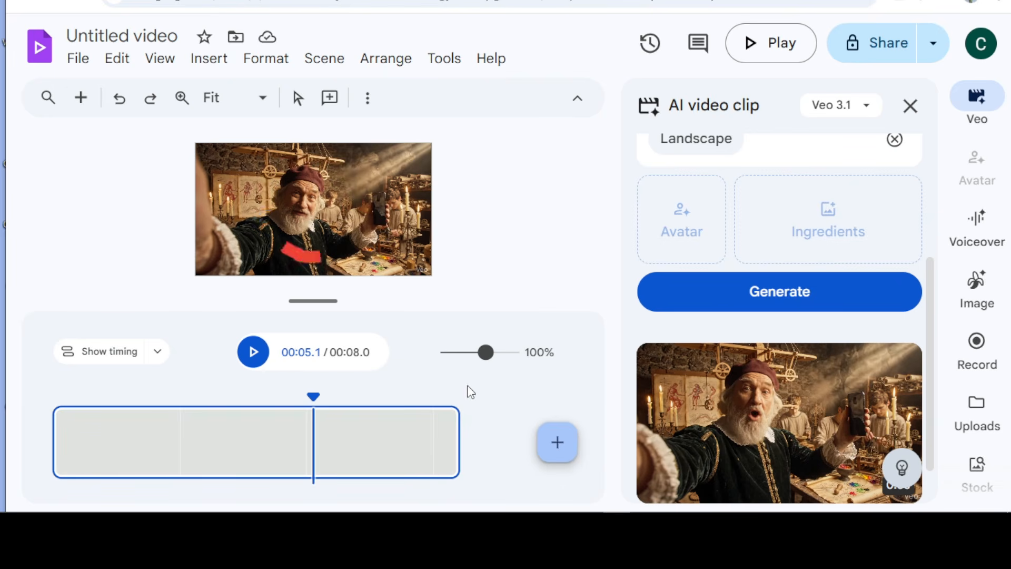
Add a blank scene after the existing clip on the timeline
{"action": "left_click", "coordinate": [558, 444]}
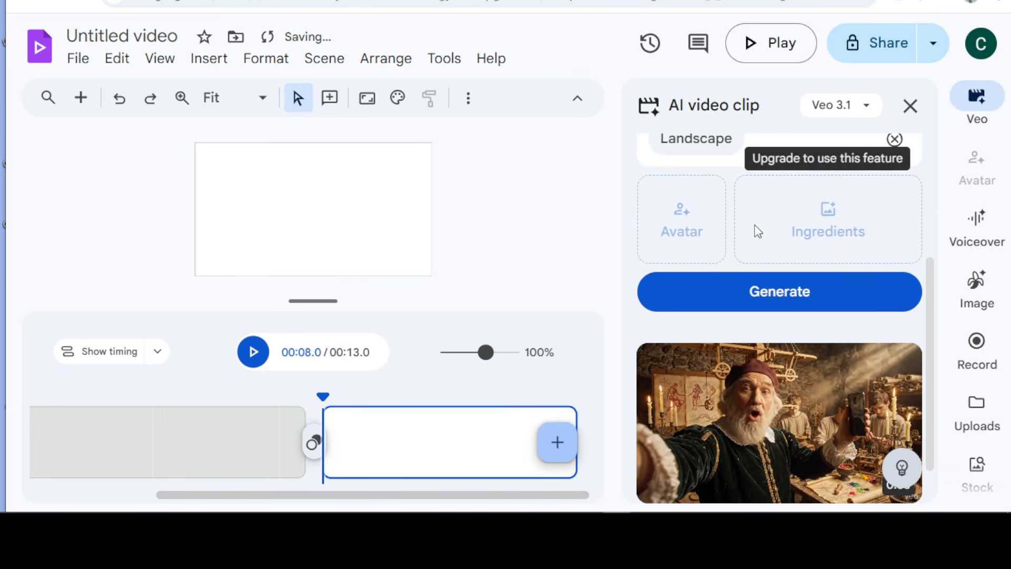
Search the web for "google vids" in a new browser tab and sign in to Vids from the Google Workspace product page
{"action": "key", "text": "ctrl+t"}
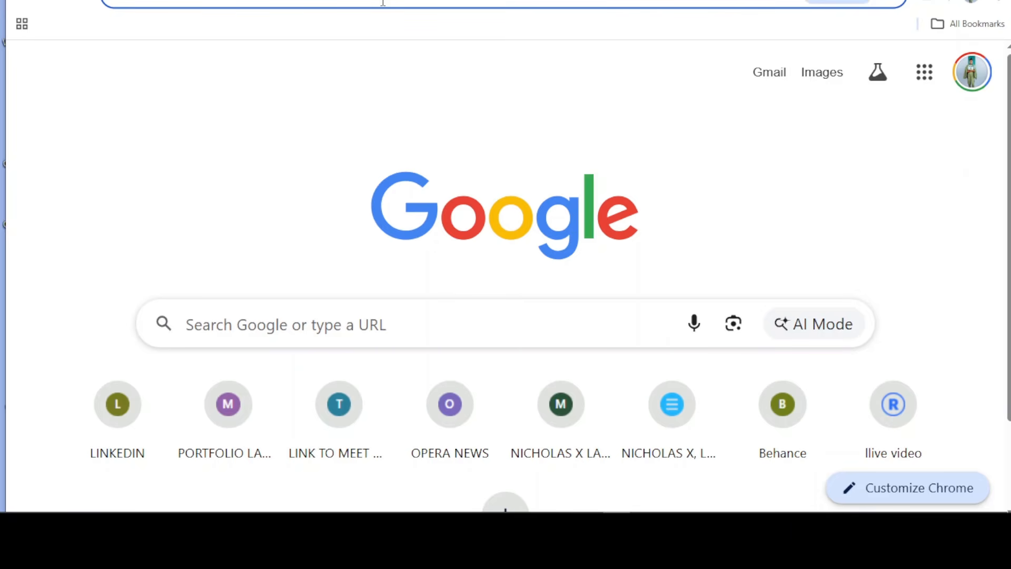
{"action": "key", "text": "Return"}
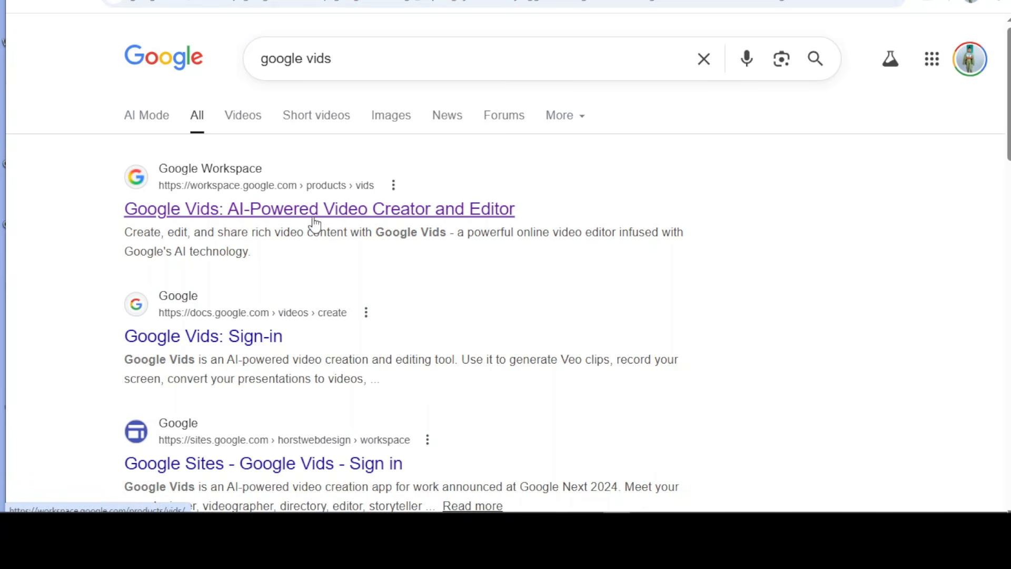
{"action": "left_click", "coordinate": [467, 220]}
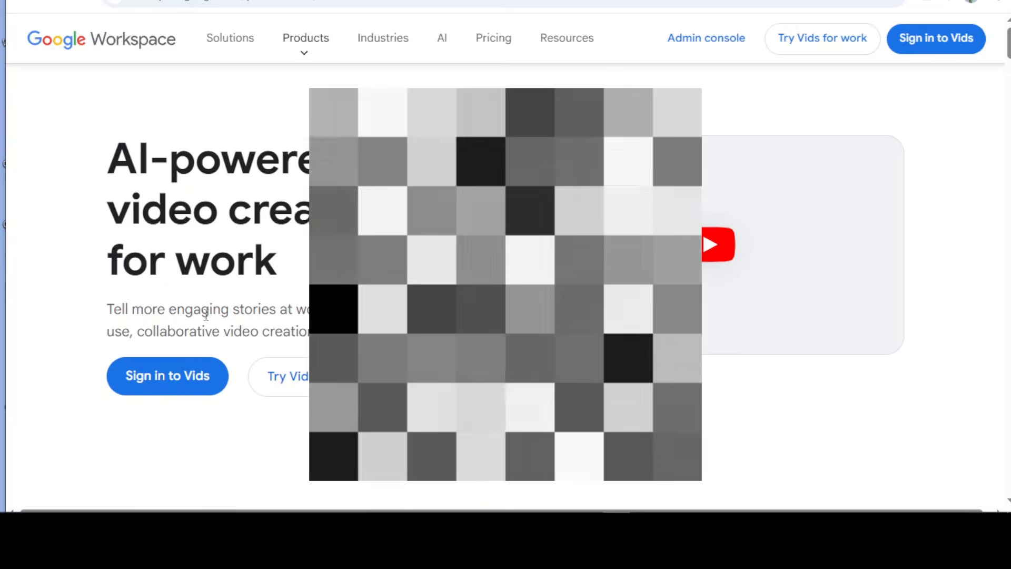
{"action": "left_click", "coordinate": [183, 377]}
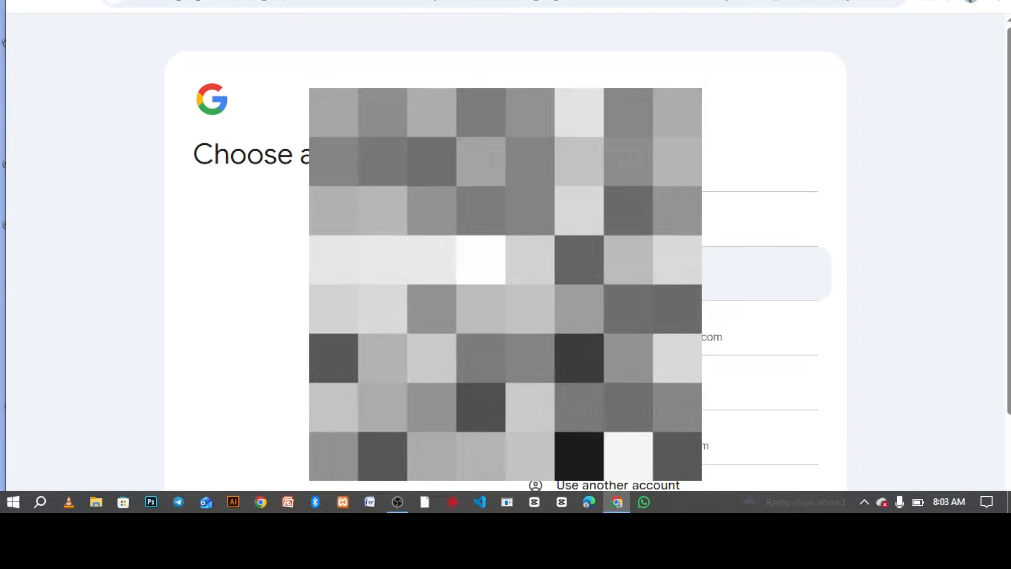
{"action": "mouse_move", "coordinate": [591, 501]}
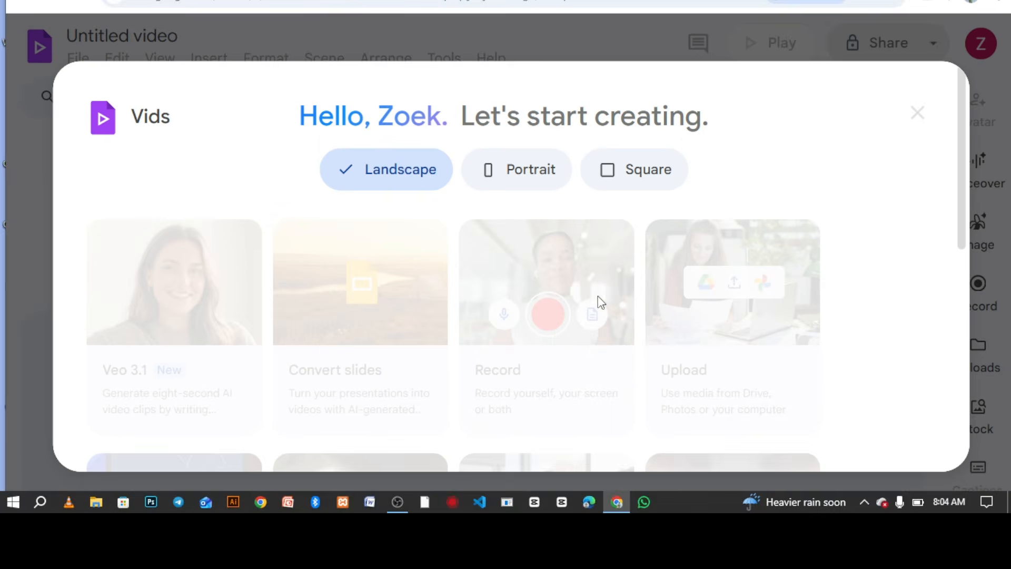
Start the new landscape video with the Veo 3.1 option and dismiss the monthly usage limit notice
{"action": "scroll", "coordinate": [619, 309], "scroll_direction": "down", "scroll_amount": 4}
{"action": "scroll", "coordinate": [617, 312], "scroll_direction": "up", "scroll_amount": 4}
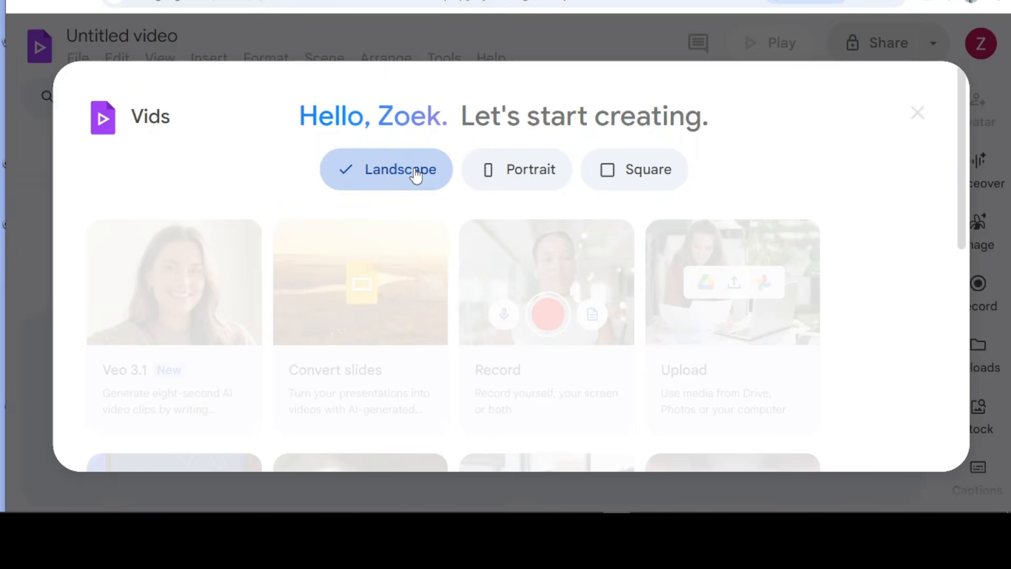
{"action": "scroll", "coordinate": [615, 322], "scroll_direction": "down", "scroll_amount": 6}
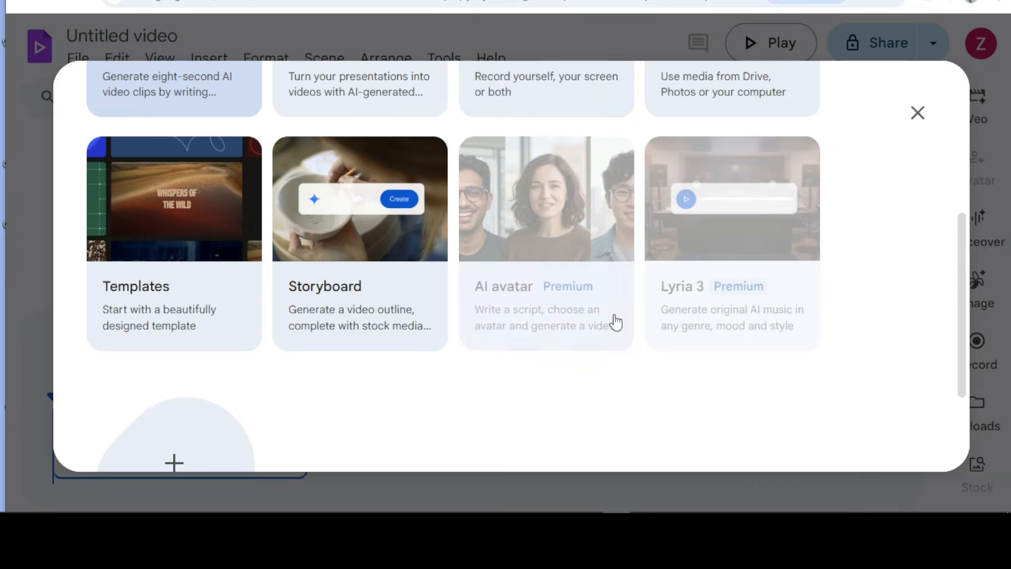
{"action": "scroll", "coordinate": [564, 285], "scroll_direction": "up", "scroll_amount": 2}
{"action": "scroll", "coordinate": [567, 279], "scroll_direction": "up", "scroll_amount": 4}
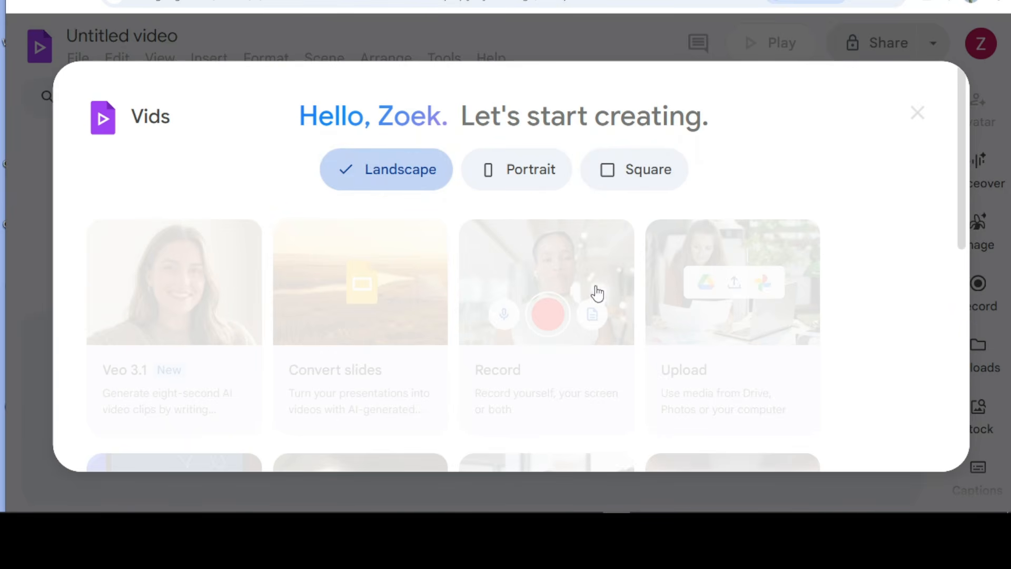
{"action": "scroll", "coordinate": [616, 323], "scroll_direction": "down", "scroll_amount": 5}
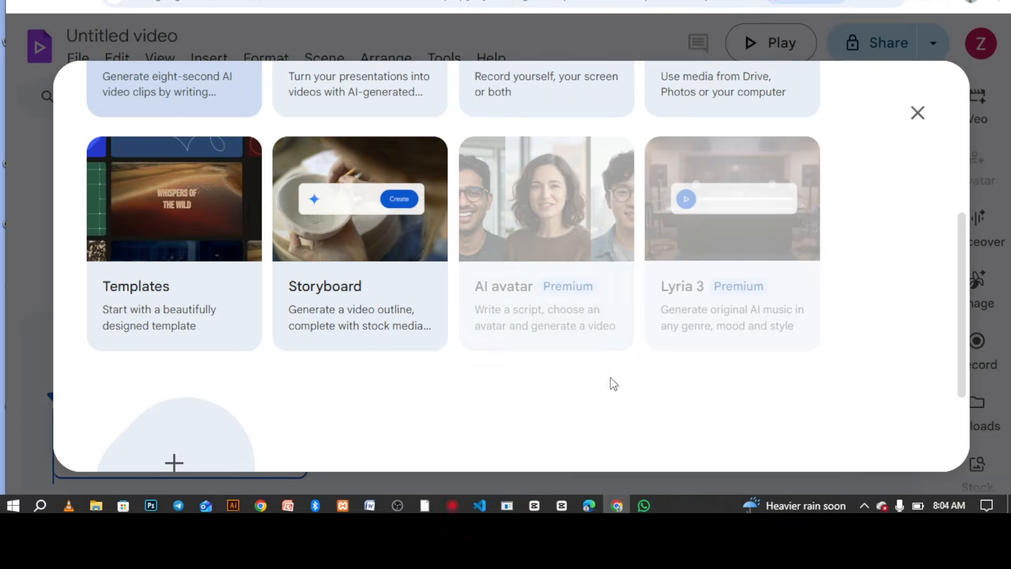
{"action": "scroll", "coordinate": [563, 296], "scroll_direction": "up", "scroll_amount": 5}
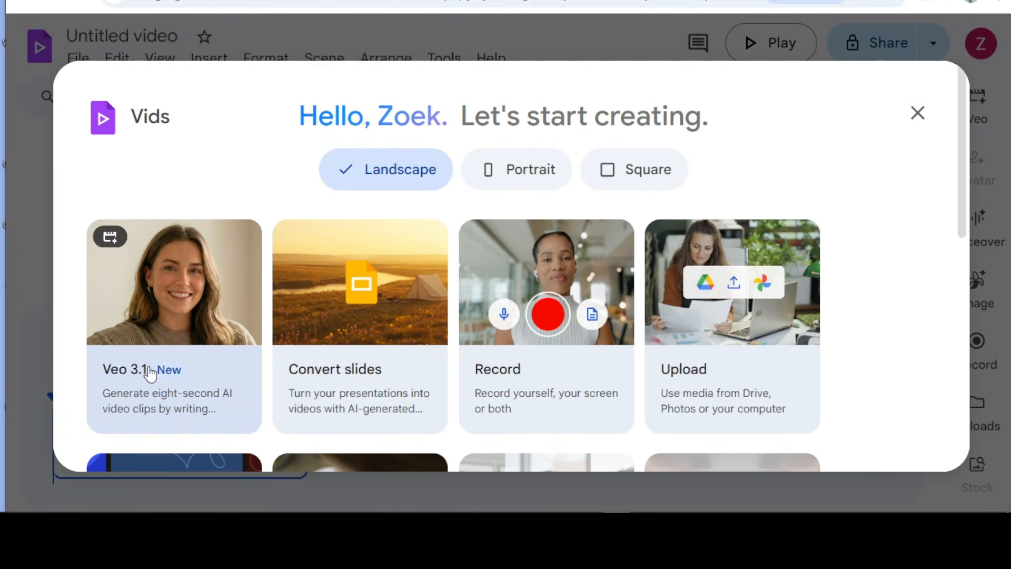
{"action": "left_click", "coordinate": [195, 288]}
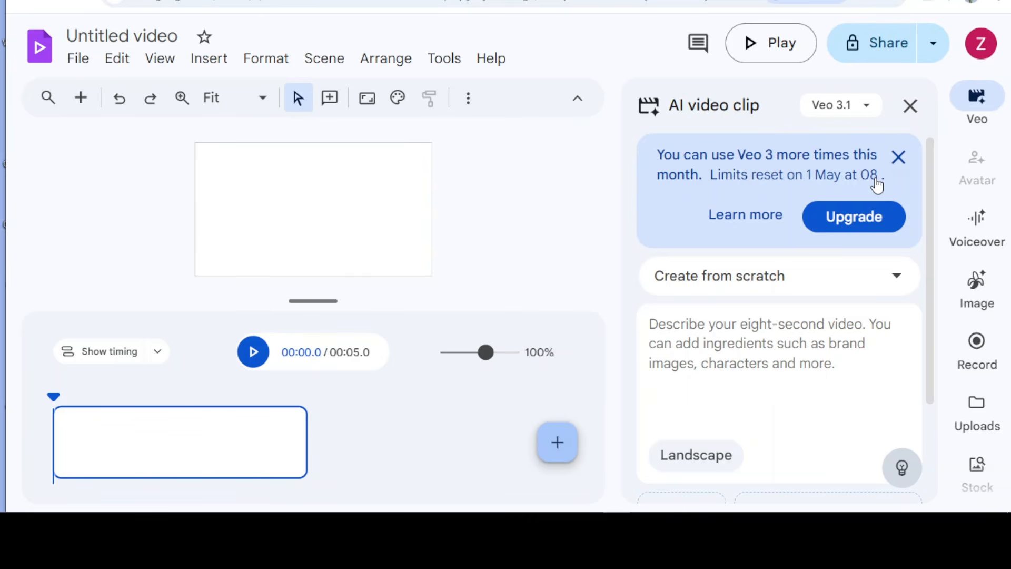
{"action": "left_click", "coordinate": [897, 158]}
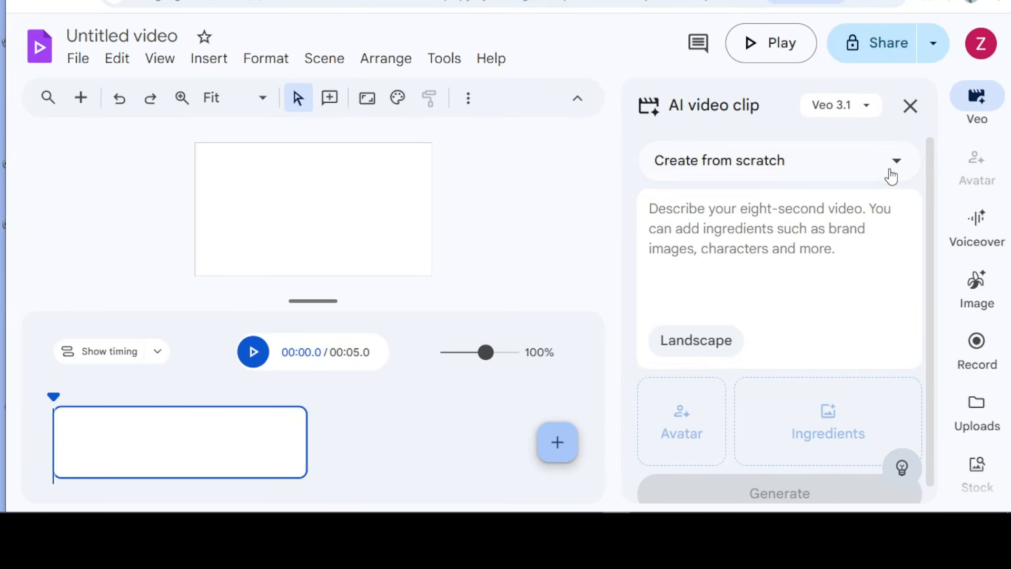
Try the Animate an image mode for the AI video clip and return to Create from scratch
{"action": "left_click", "coordinate": [889, 177]}
{"action": "left_click", "coordinate": [768, 285]}
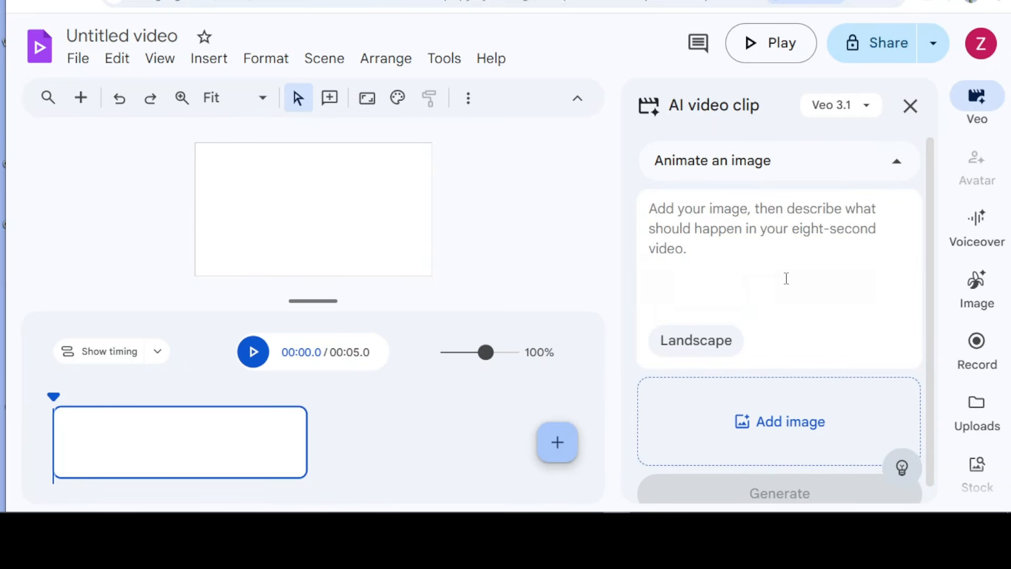
{"action": "left_click", "coordinate": [891, 163]}
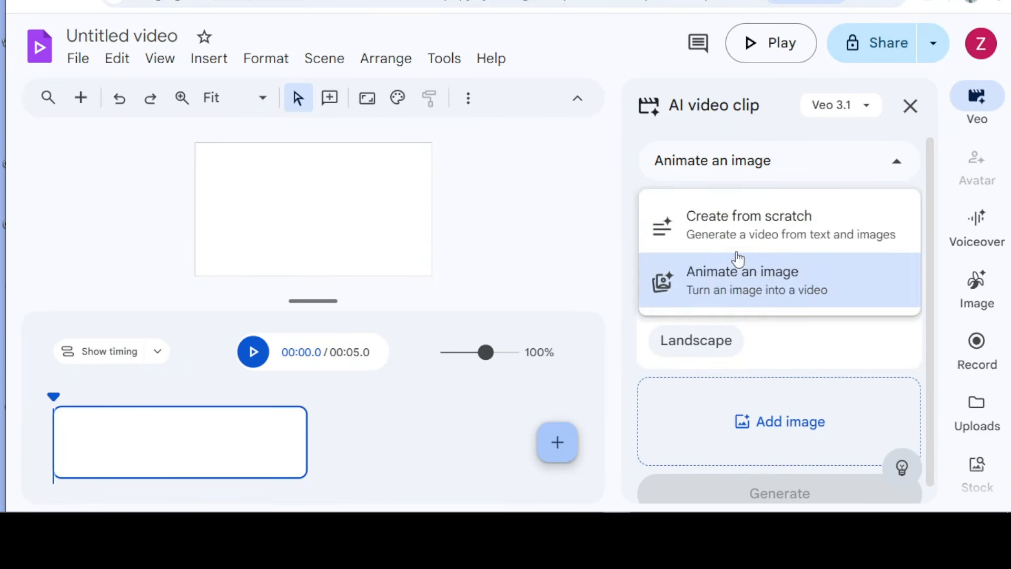
{"action": "left_click", "coordinate": [784, 228]}
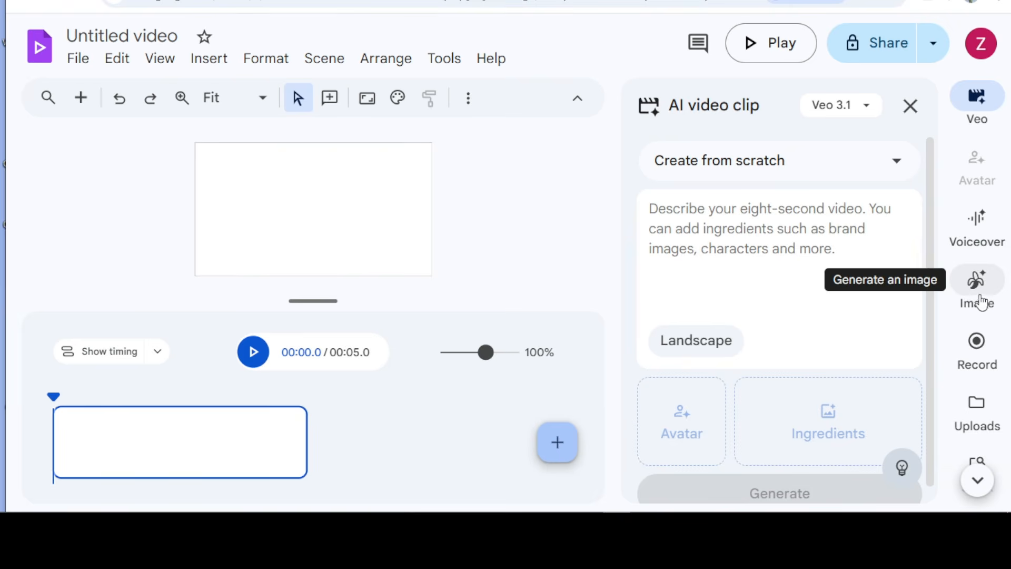
Change the AI voiceover voice to Educator and close the voiceover settings
{"action": "scroll", "coordinate": [984, 369], "scroll_direction": "down", "scroll_amount": 2}
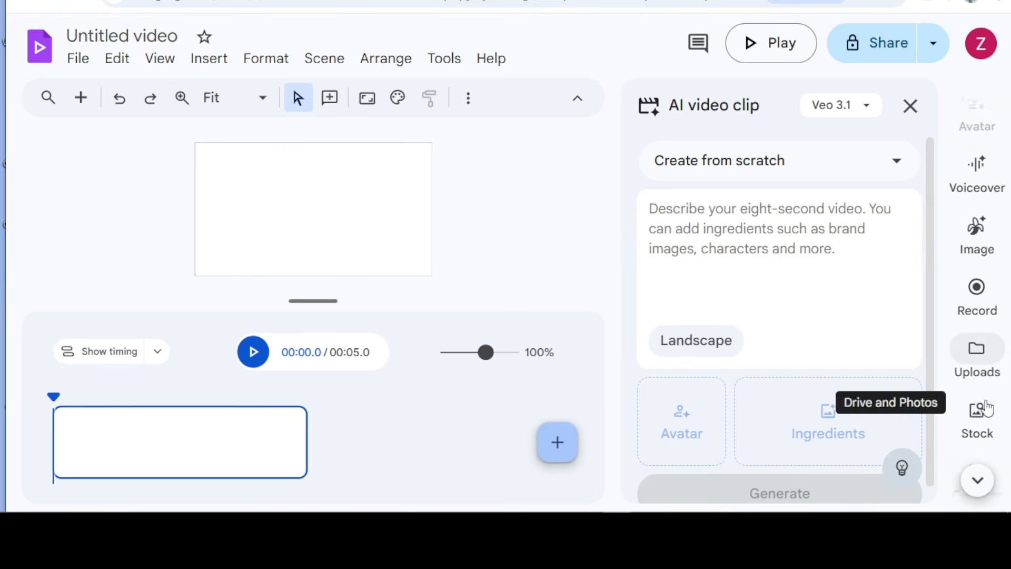
{"action": "scroll", "coordinate": [984, 327], "scroll_direction": "up", "scroll_amount": 2}
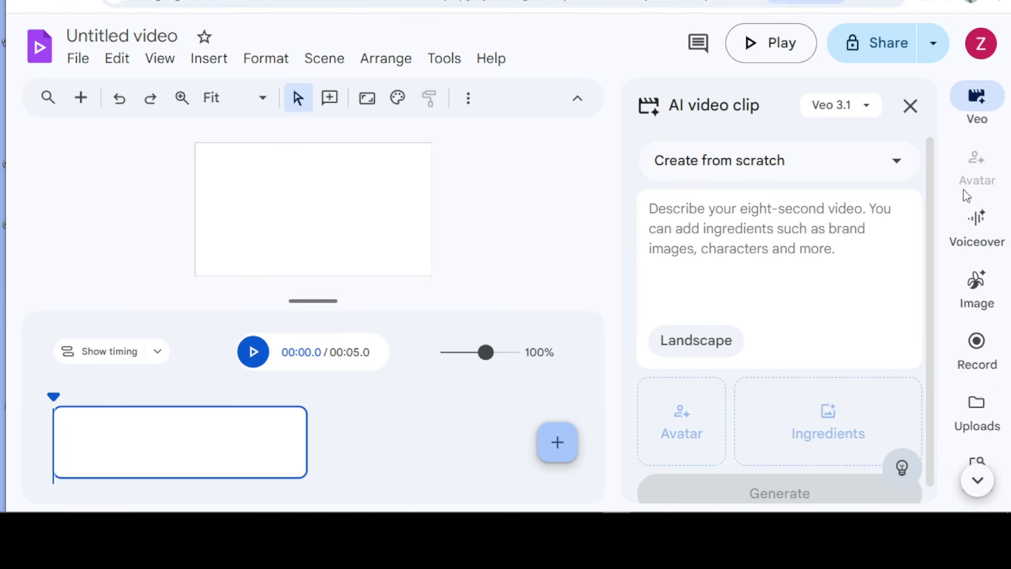
{"action": "left_click", "coordinate": [978, 223]}
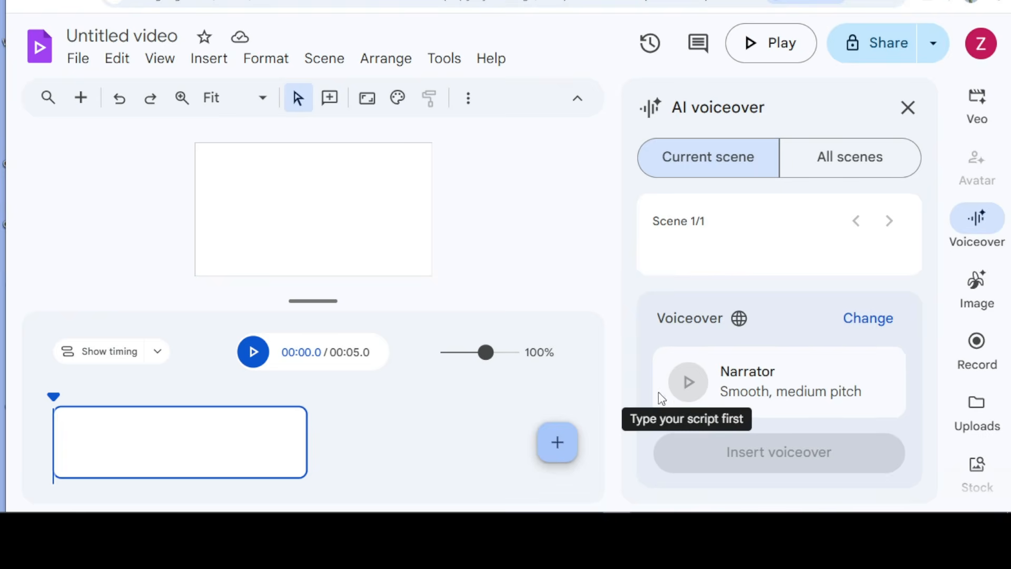
{"action": "left_click", "coordinate": [869, 323]}
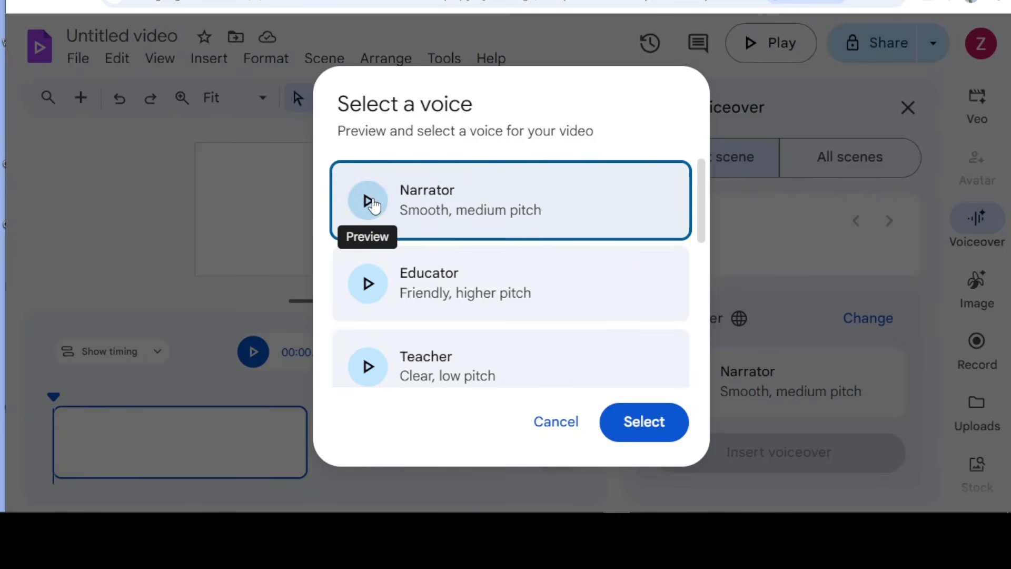
{"action": "left_click", "coordinate": [491, 295]}
{"action": "left_click", "coordinate": [642, 418]}
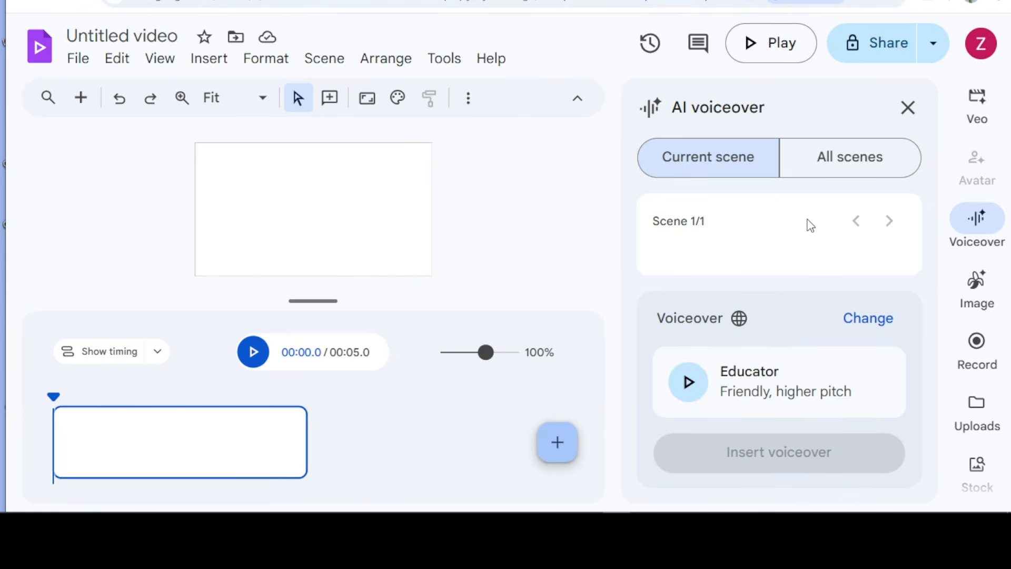
{"action": "left_click", "coordinate": [906, 109]}
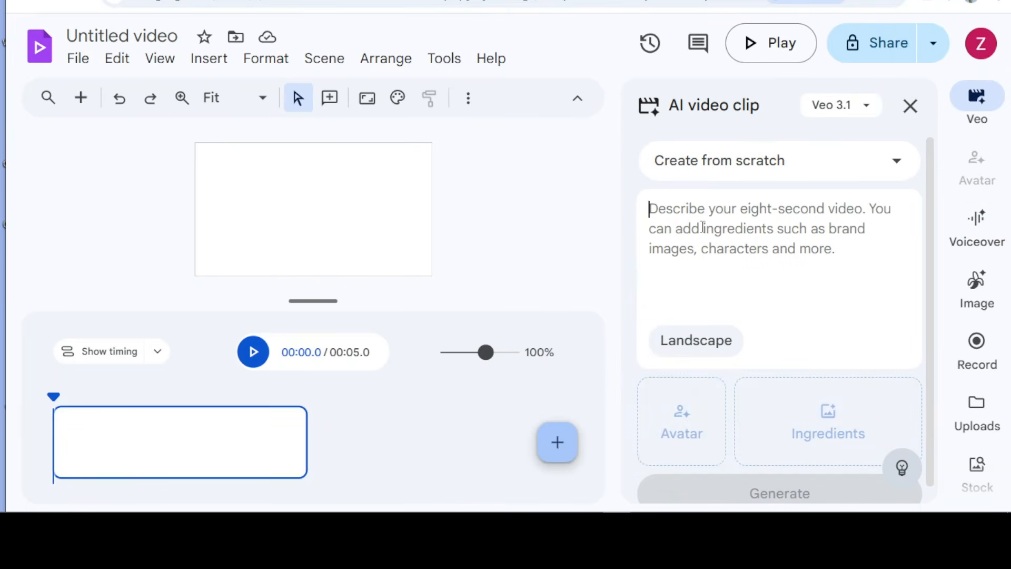
Switch to ChatGPT and open the recent chat "Famous person or character"
{"action": "key", "text": "ctrl+Tab"}
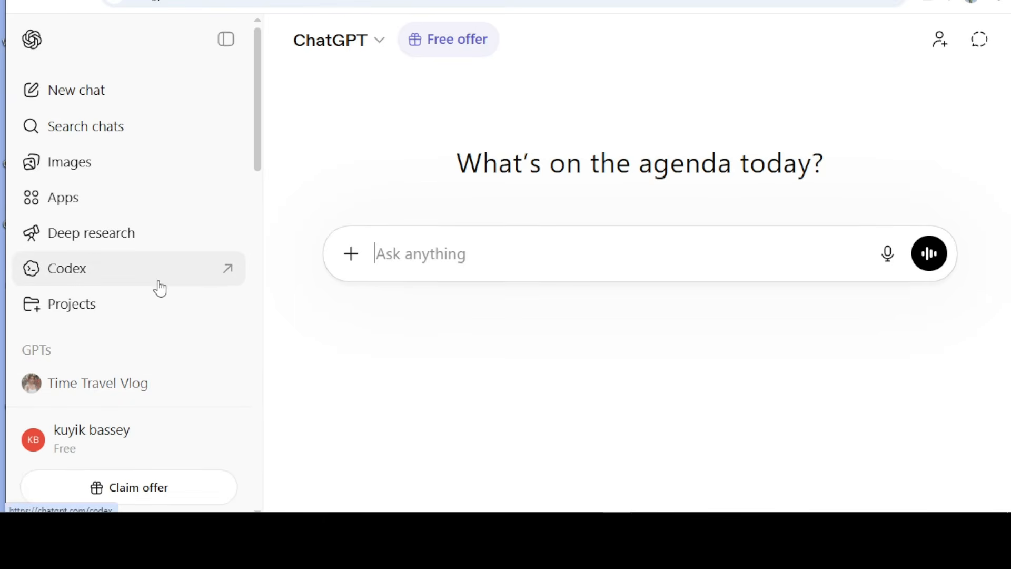
{"action": "scroll", "coordinate": [165, 250], "scroll_direction": "down", "scroll_amount": 5}
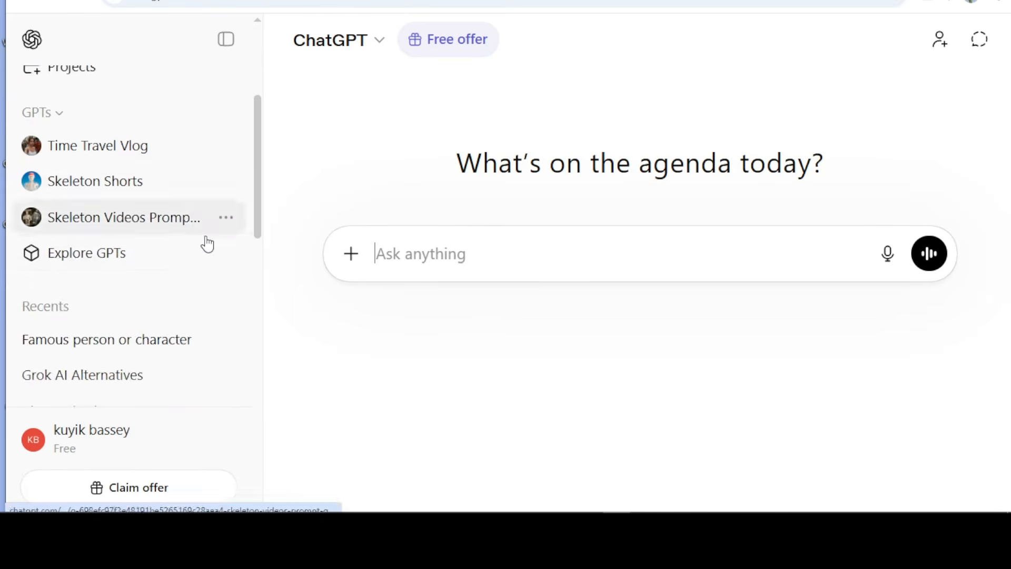
{"action": "scroll", "coordinate": [190, 254], "scroll_direction": "up", "scroll_amount": 3}
{"action": "scroll", "coordinate": [121, 309], "scroll_direction": "down", "scroll_amount": 3}
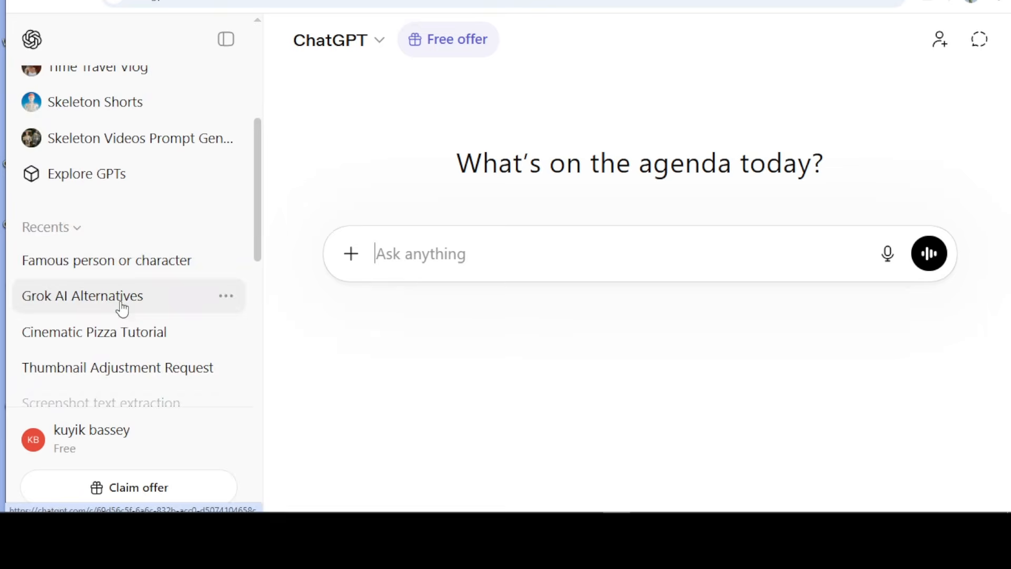
{"action": "left_click", "coordinate": [125, 260]}
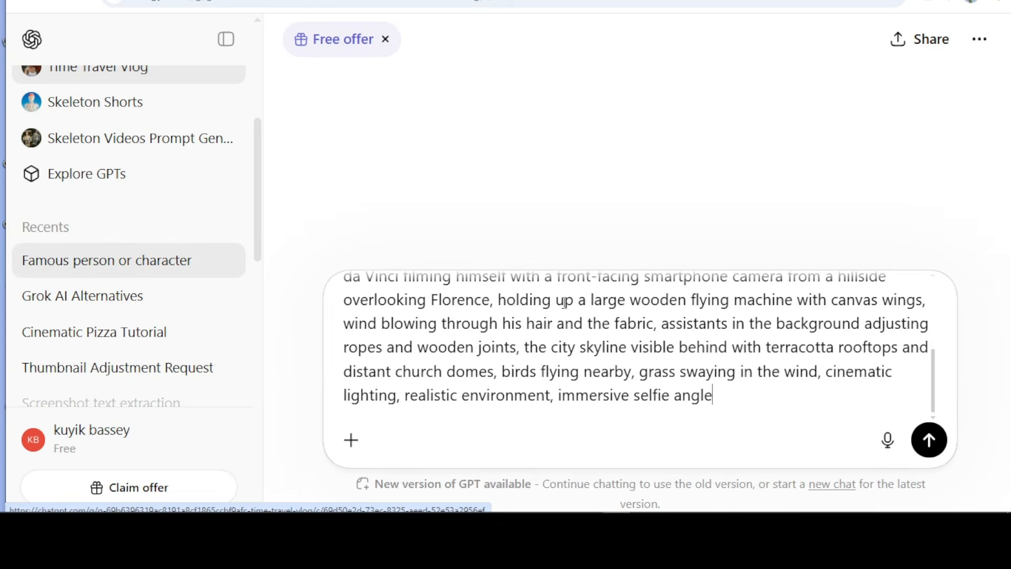
Copy the "Secret Workshop Discovery" text-to-image prompt from the chat and paste it into the AI video clip description in Google Vids
{"action": "scroll", "coordinate": [578, 318], "scroll_direction": "up", "scroll_amount": 3}
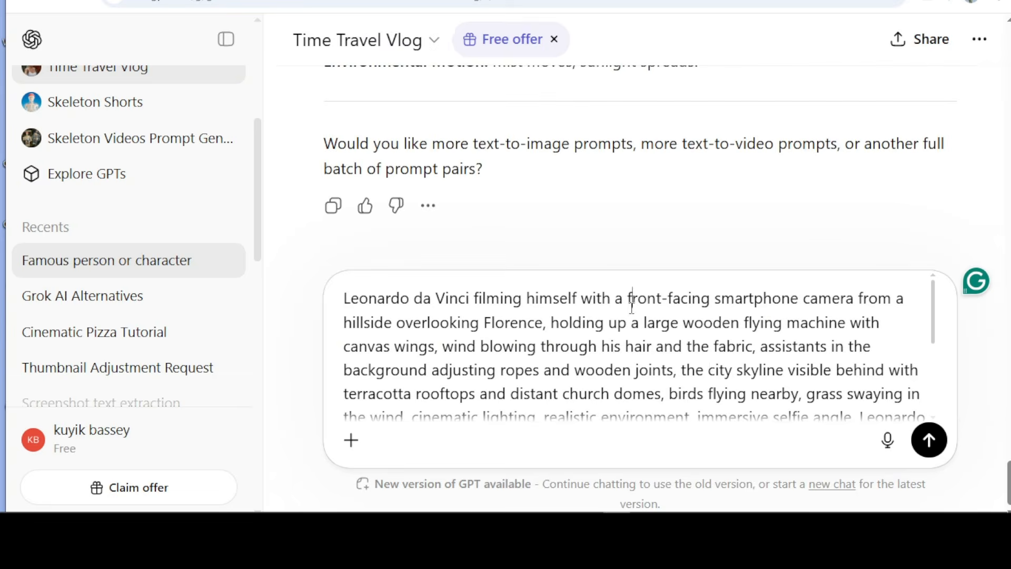
{"action": "scroll", "coordinate": [655, 255], "scroll_direction": "up", "scroll_amount": 10}
{"action": "scroll", "coordinate": [669, 223], "scroll_direction": "up", "scroll_amount": 15}
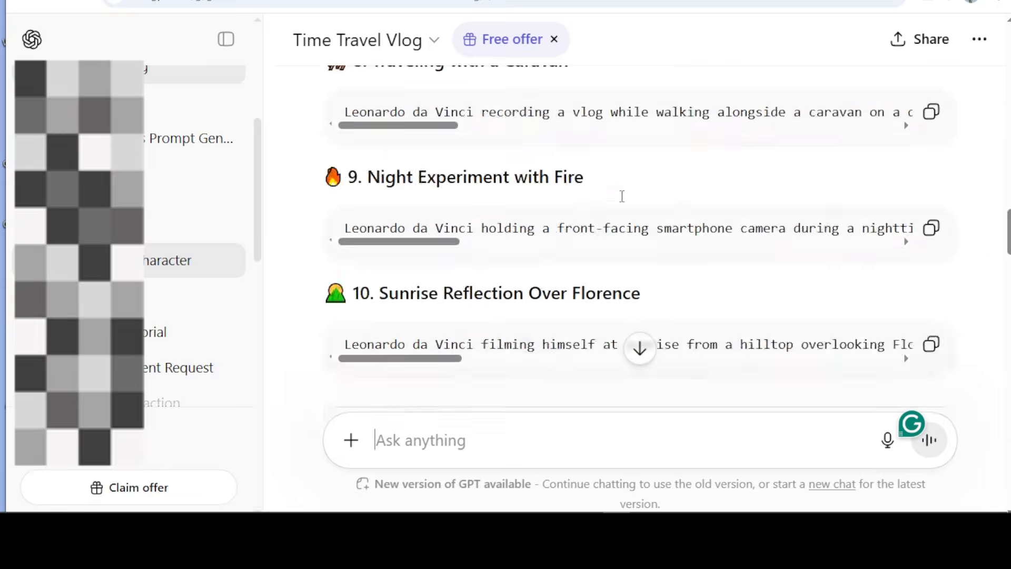
{"action": "scroll", "coordinate": [621, 194], "scroll_direction": "down", "scroll_amount": 5}
{"action": "scroll", "coordinate": [621, 195], "scroll_direction": "up", "scroll_amount": 3}
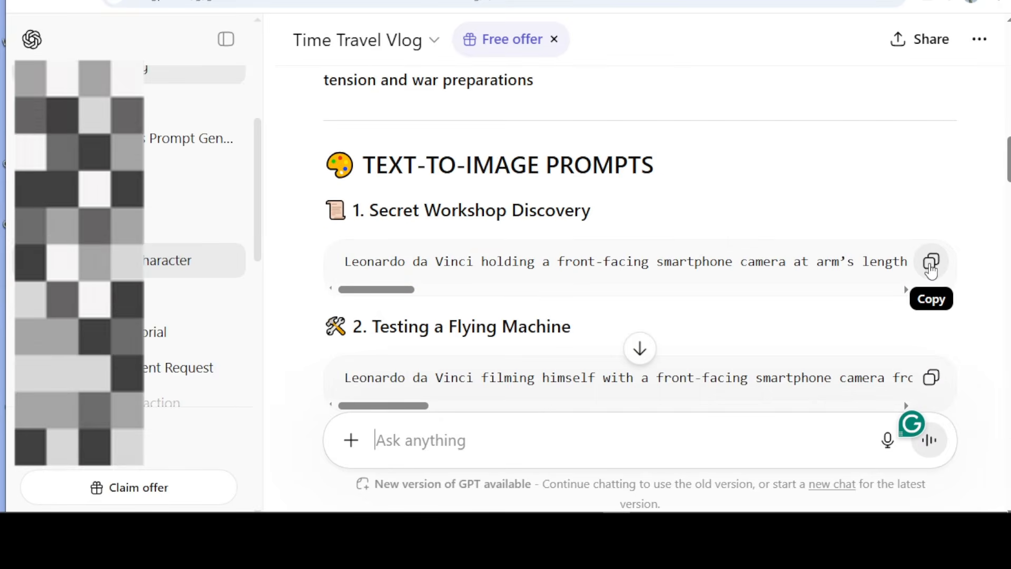
{"action": "left_click", "coordinate": [931, 262]}
{"action": "left_click", "coordinate": [448, 5]}
{"action": "left_click", "coordinate": [712, 219]}
{"action": "key", "text": "ctrl+v"}
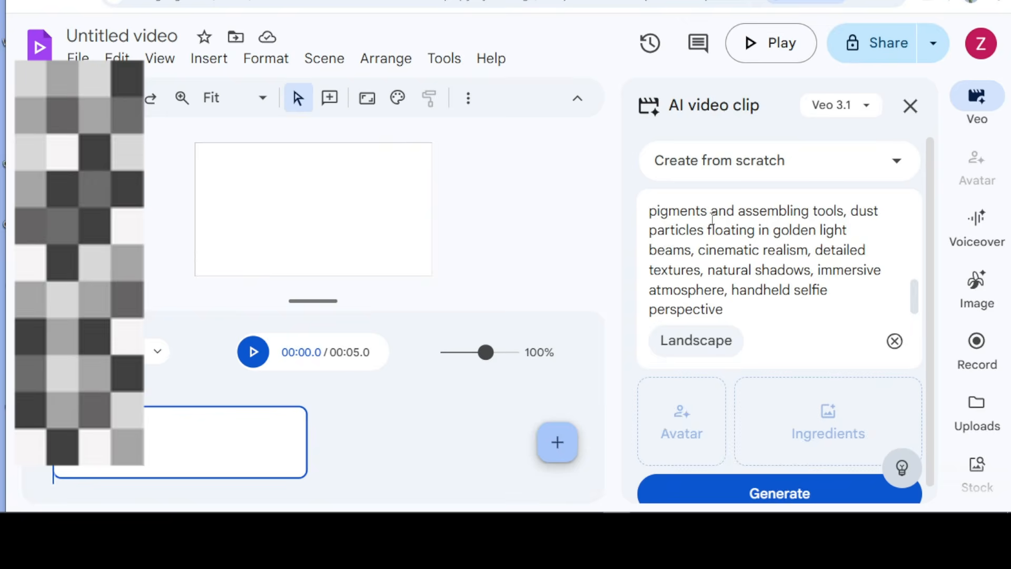
Switch to the other Vids project tab, review its Leonardo da Vinci workshop prompt, and generate the landscape clip with Veo 3.1
{"action": "left_click", "coordinate": [295, 2]}
{"action": "scroll", "coordinate": [671, 281], "scroll_direction": "down", "scroll_amount": 15}
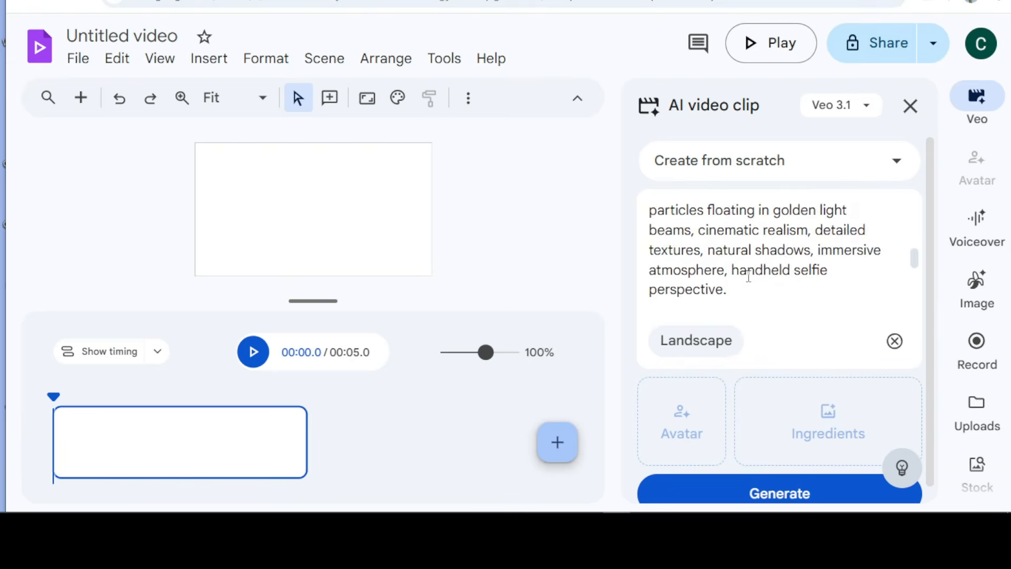
{"action": "scroll", "coordinate": [748, 276], "scroll_direction": "up", "scroll_amount": 3}
{"action": "scroll", "coordinate": [748, 276], "scroll_direction": "up", "scroll_amount": 2}
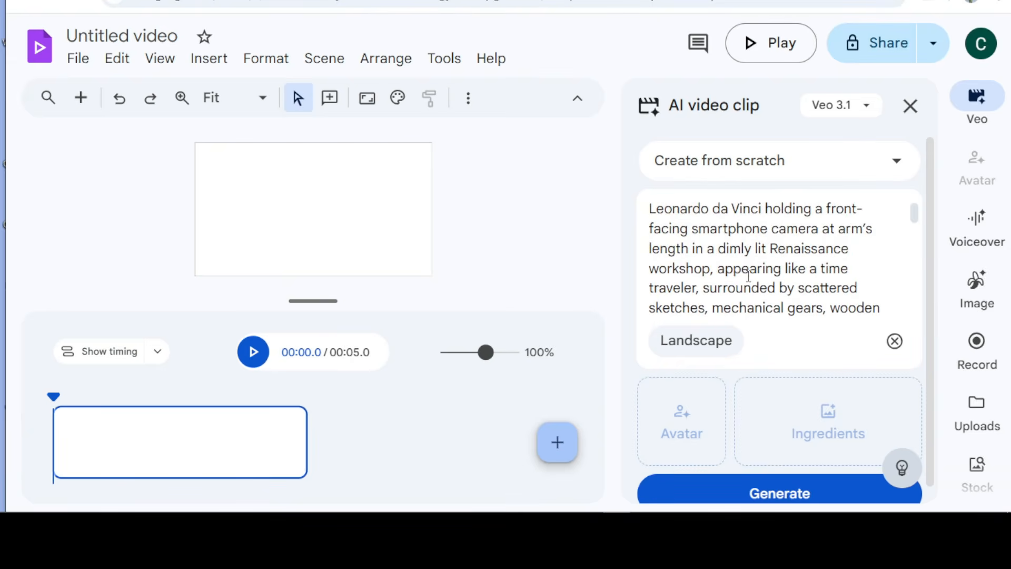
{"action": "left_click", "coordinate": [779, 489]}
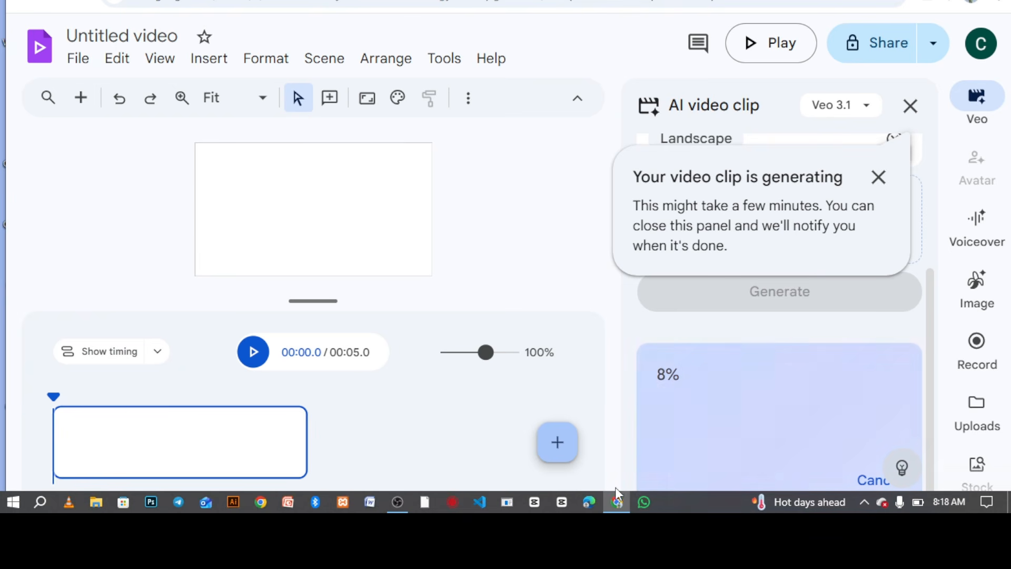
{"action": "mouse_move", "coordinate": [619, 510]}
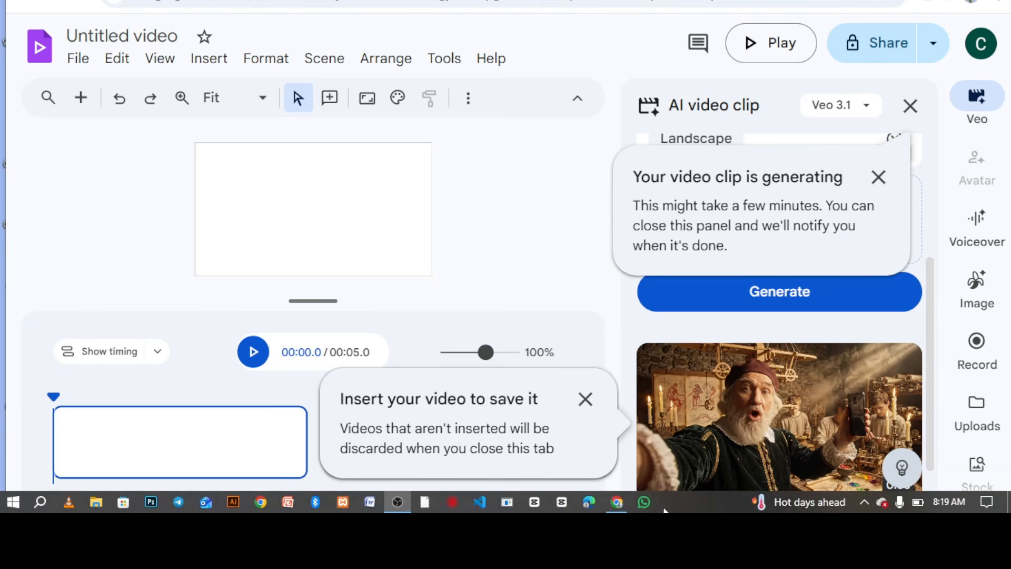
{"action": "mouse_move", "coordinate": [663, 416]}
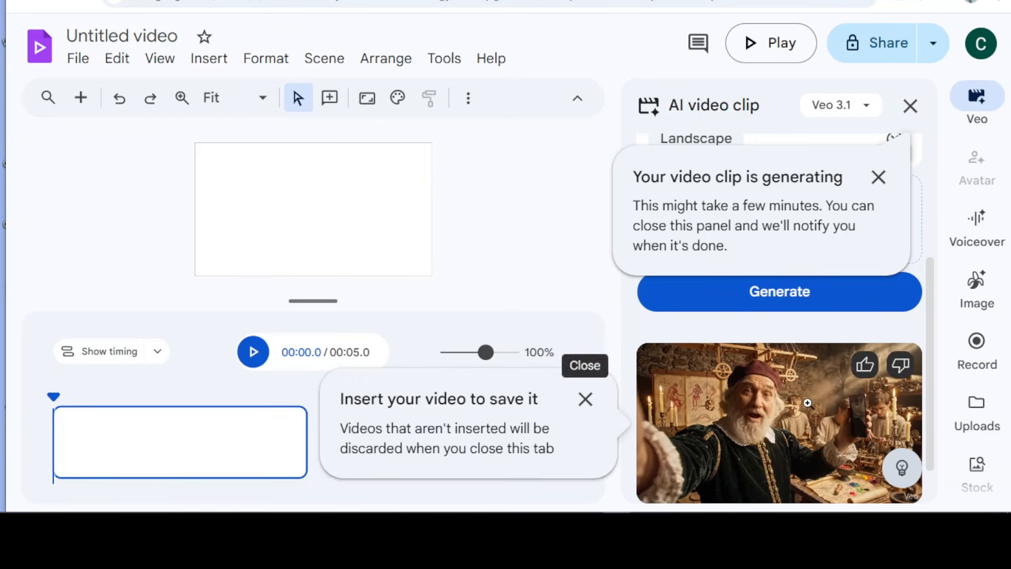
Preview the generated Leonardo workshop clip, insert it into the first scene, and play the scene back briefly
{"action": "left_click", "coordinate": [584, 399]}
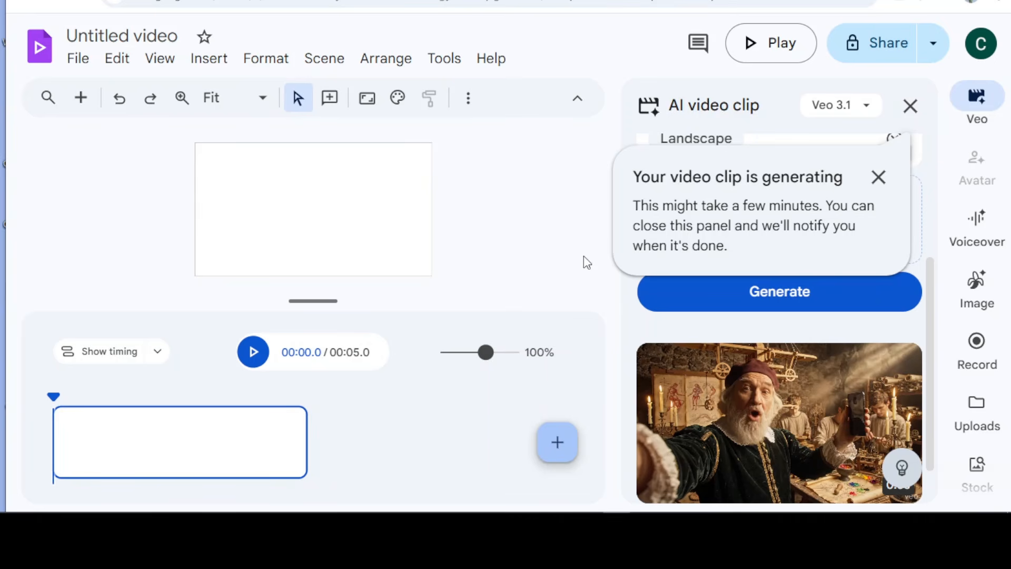
{"action": "left_click", "coordinate": [737, 400]}
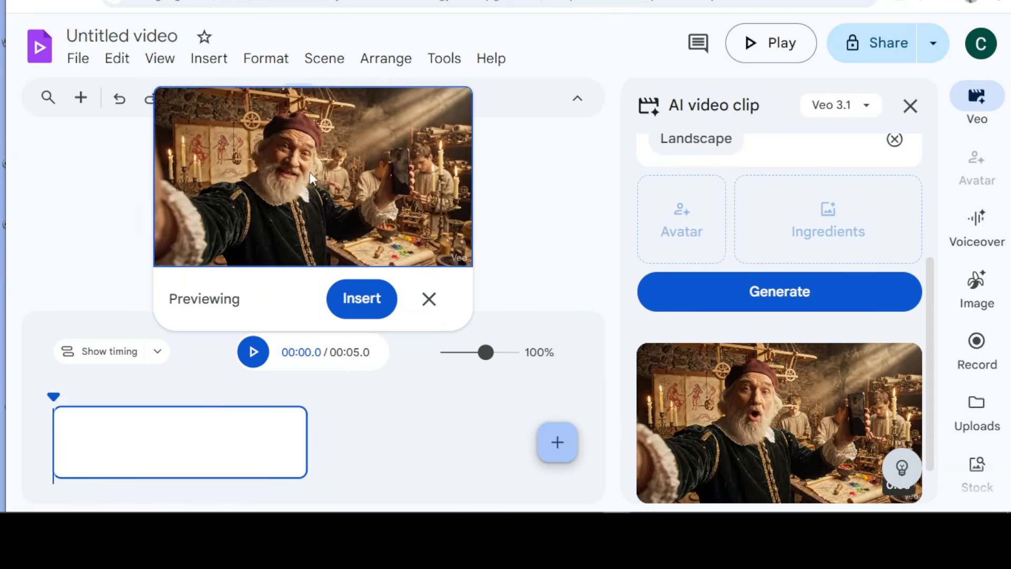
{"action": "left_click", "coordinate": [364, 299]}
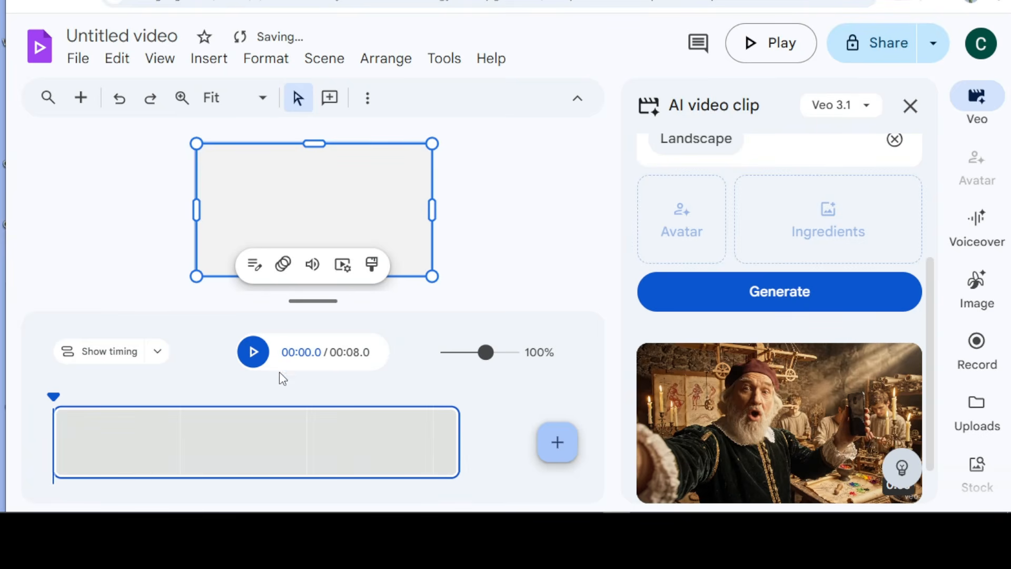
{"action": "left_click", "coordinate": [255, 354]}
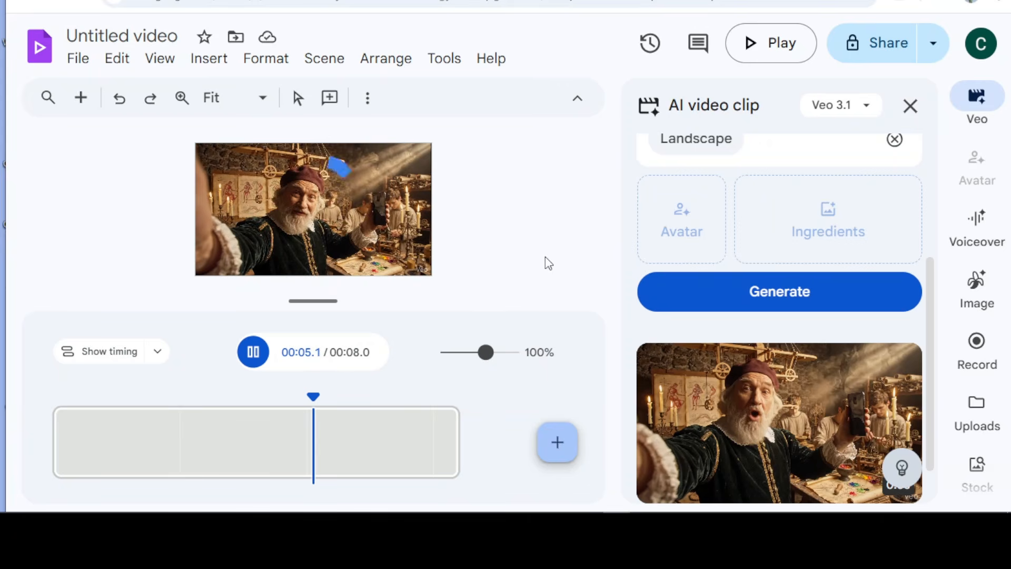
{"action": "left_click", "coordinate": [255, 359]}
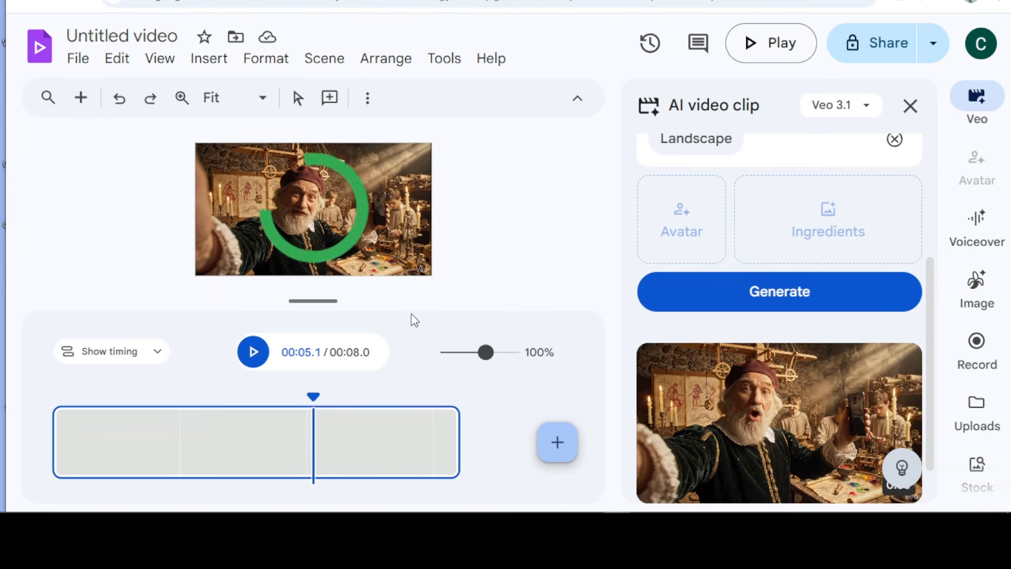
Add a new scene and replace the AI clip description with the "Testing a Flying Machine" image prompt copied from ChatGPT
{"action": "left_click", "coordinate": [558, 442]}
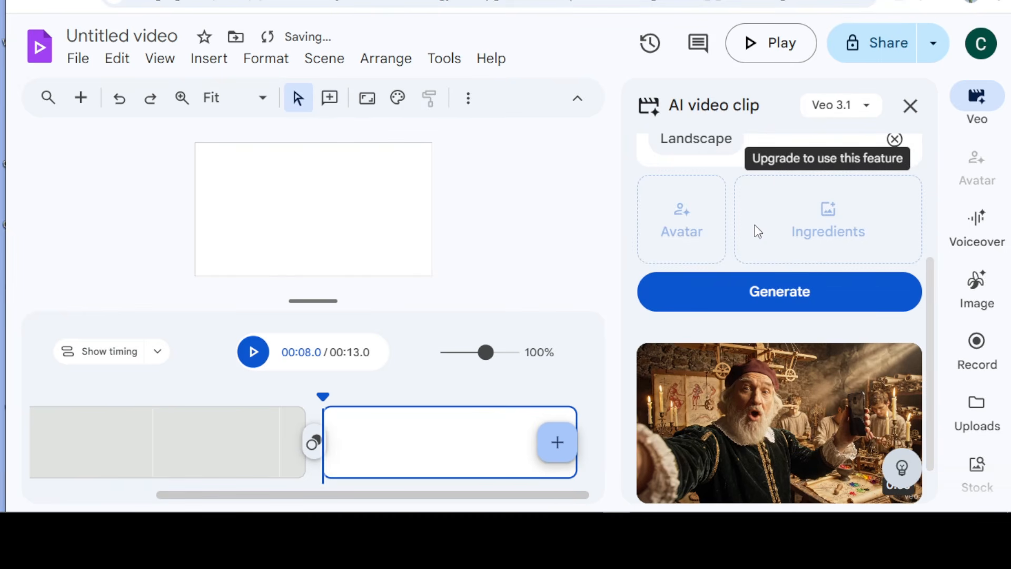
{"action": "key", "text": "alt+Tab"}
{"action": "scroll", "coordinate": [691, 215], "scroll_direction": "up", "scroll_amount": 15}
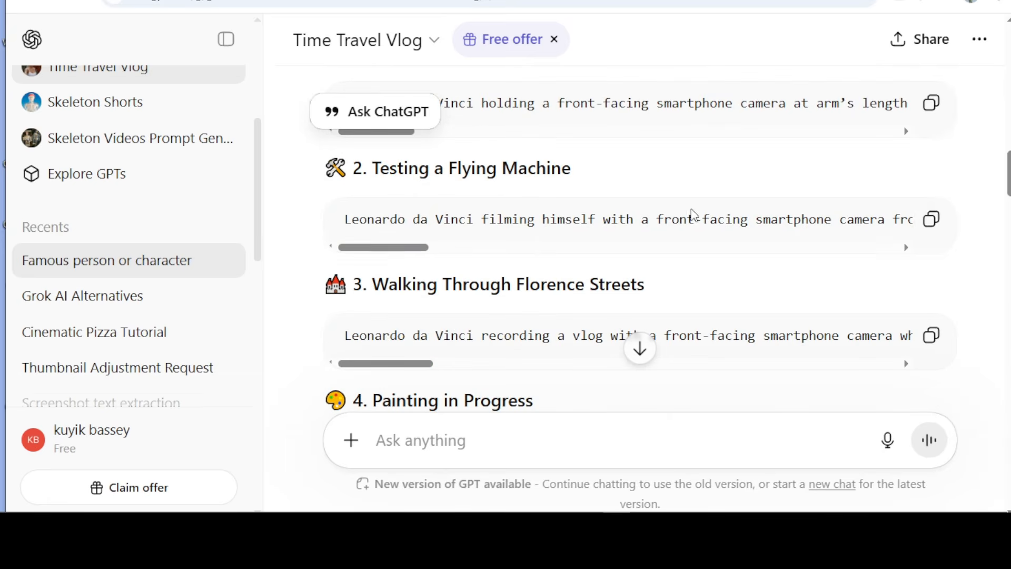
{"action": "left_click", "coordinate": [931, 219]}
{"action": "key", "text": "alt+Tab"}
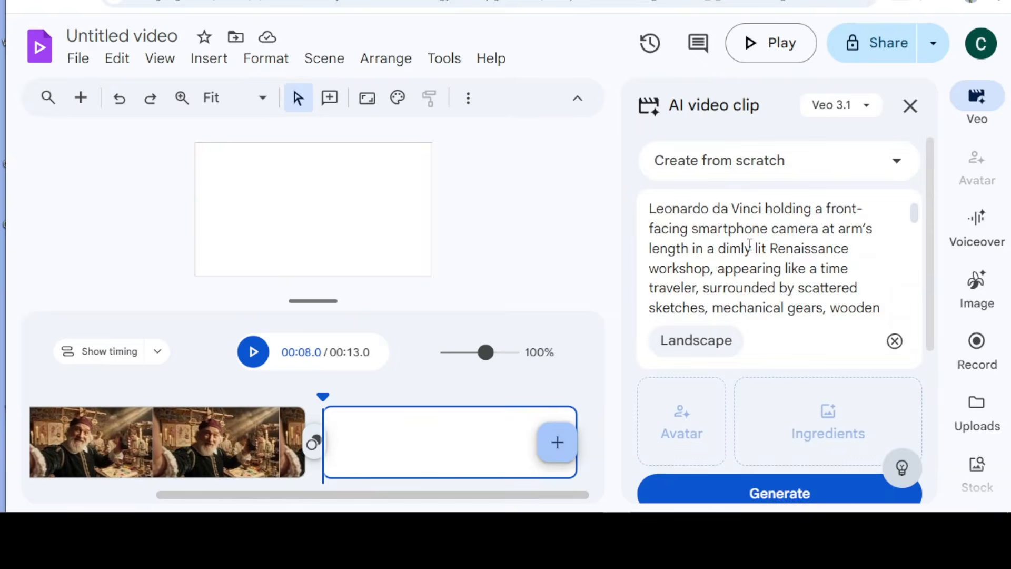
{"action": "key", "text": "ctrl+a"}
{"action": "key", "text": "ctrl+v"}
Append ChatGPT's spoken script and motion notes for "Testing a Flying Machine" to the clip description and generate the landscape clip with Veo 3.1
{"action": "key", "text": "alt+Tab"}
{"action": "scroll", "coordinate": [706, 263], "scroll_direction": "up", "scroll_amount": 10}
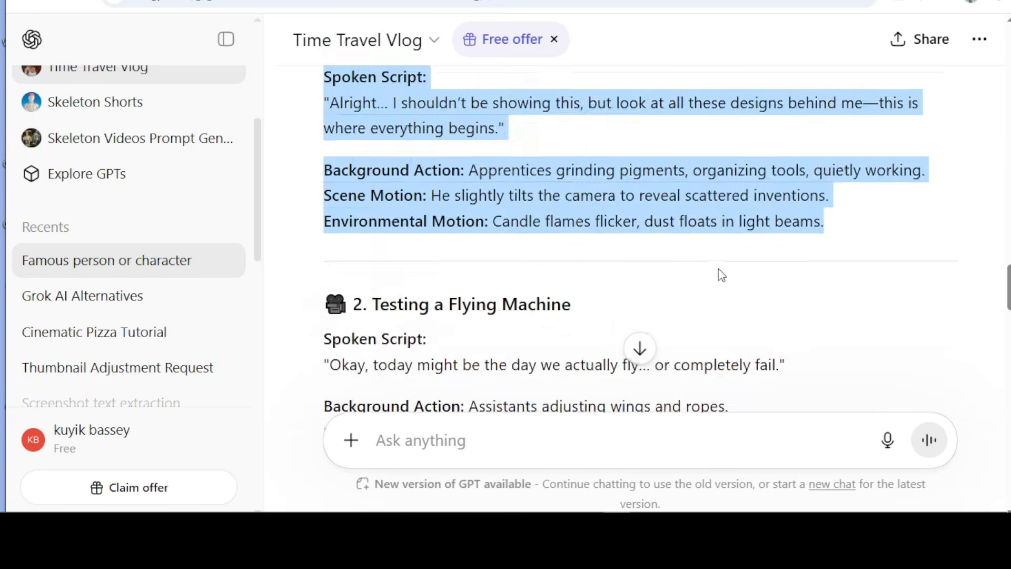
{"action": "scroll", "coordinate": [722, 273], "scroll_direction": "down", "scroll_amount": 4}
{"action": "left_click_drag", "start_coordinate": [323, 174], "coordinate": [874, 307]}
{"action": "key", "text": "alt+Tab"}
{"action": "scroll", "coordinate": [714, 311], "scroll_direction": "down", "scroll_amount": 1}
{"action": "key", "text": "ctrl+a"}
{"action": "key", "text": "ctrl+v"}
{"action": "scroll", "coordinate": [832, 379], "scroll_direction": "down", "scroll_amount": 5}
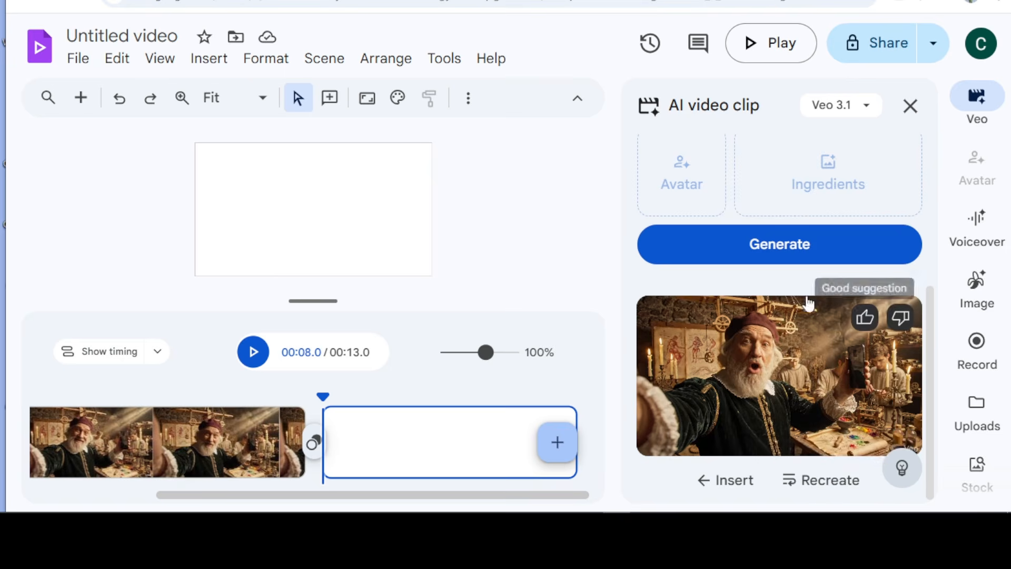
{"action": "left_click", "coordinate": [799, 256]}
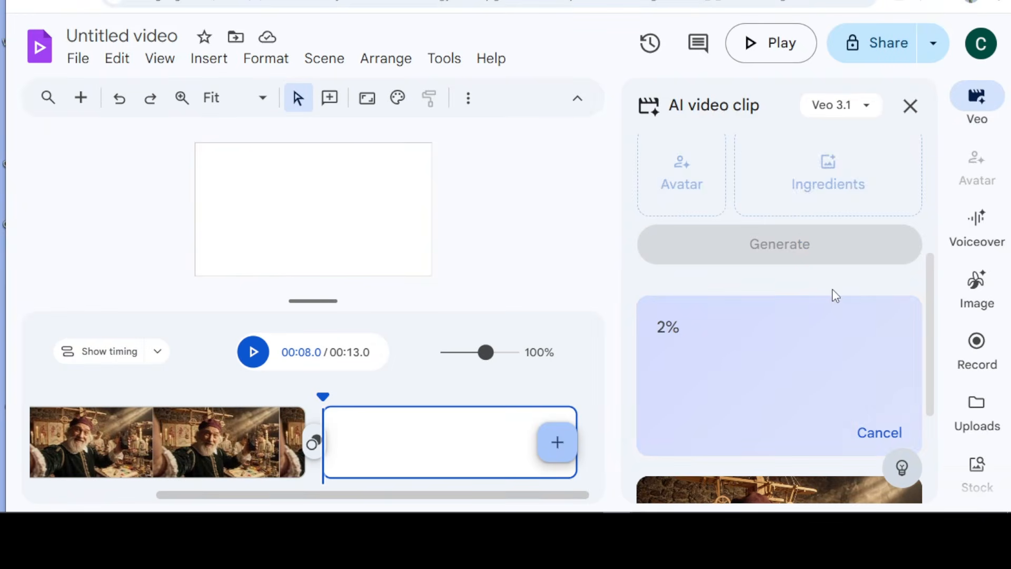
Preview the generated flying-machine clip and insert it into the second scene
{"action": "scroll", "coordinate": [930, 268], "scroll_direction": "down", "scroll_amount": 1}
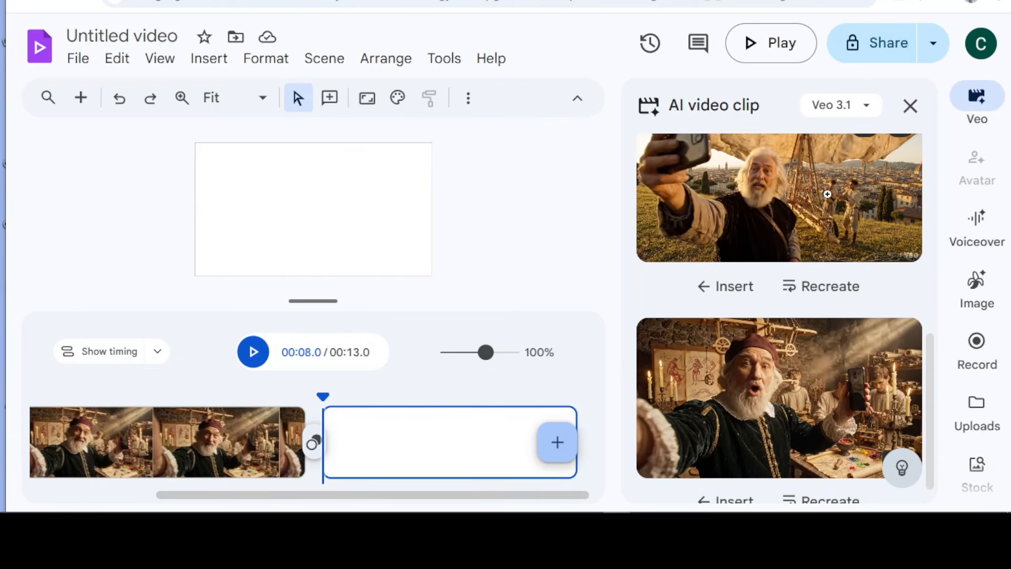
{"action": "left_click", "coordinate": [796, 203]}
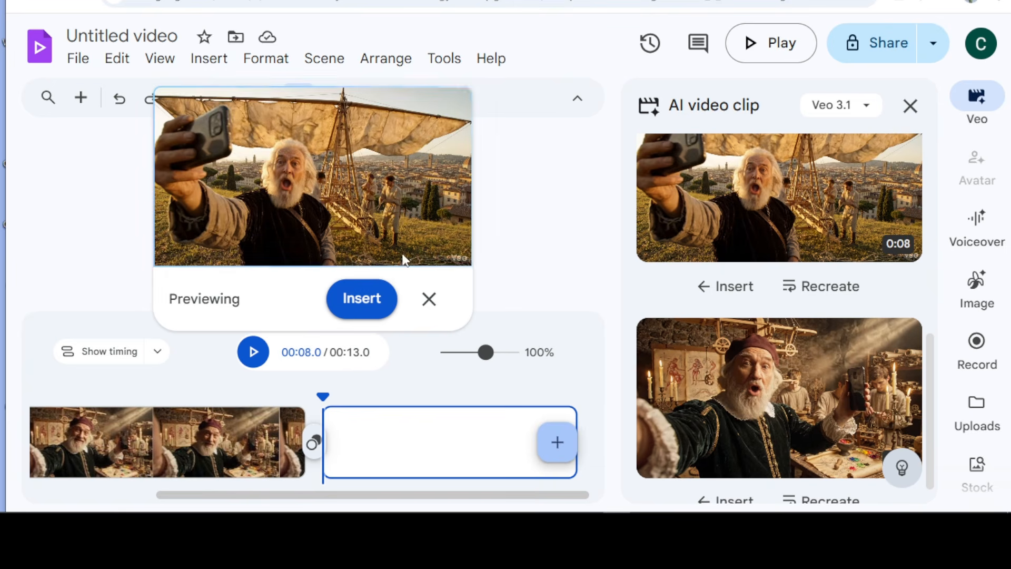
{"action": "left_click", "coordinate": [362, 298]}
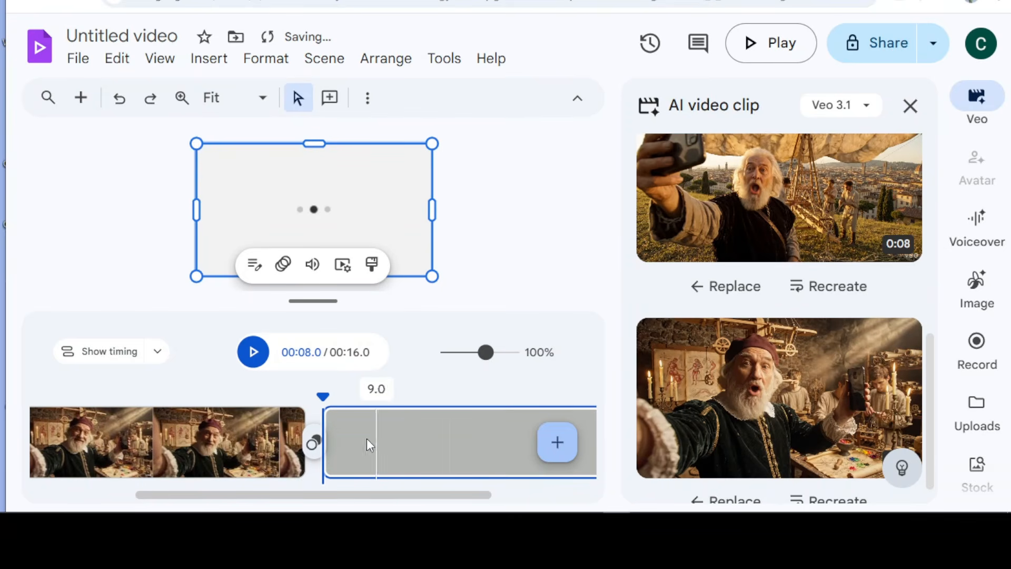
Apply the Spin transition between the workshop scene and the flying-machine scene
{"action": "left_click", "coordinate": [314, 446]}
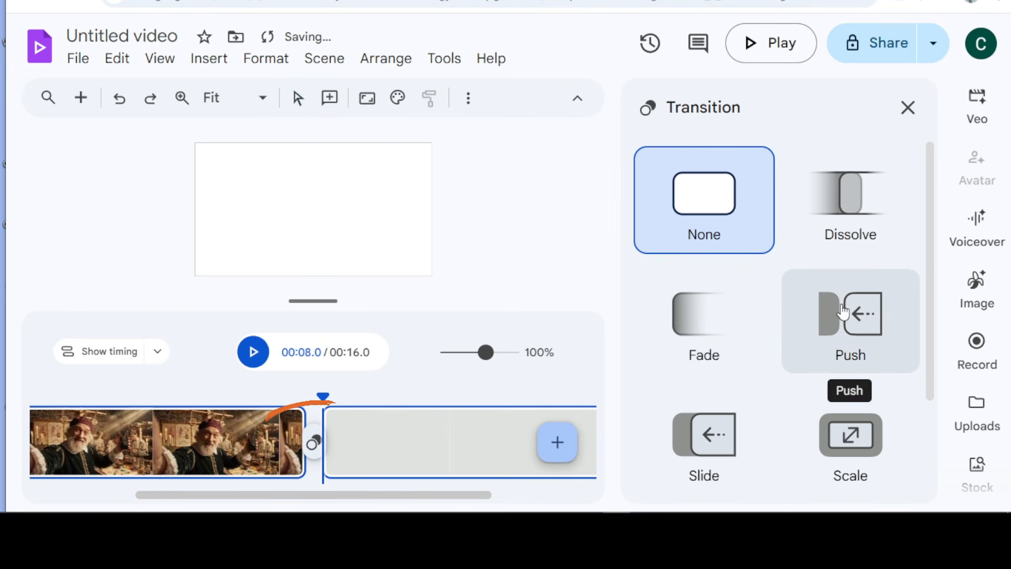
{"action": "scroll", "coordinate": [801, 361], "scroll_direction": "down", "scroll_amount": 3}
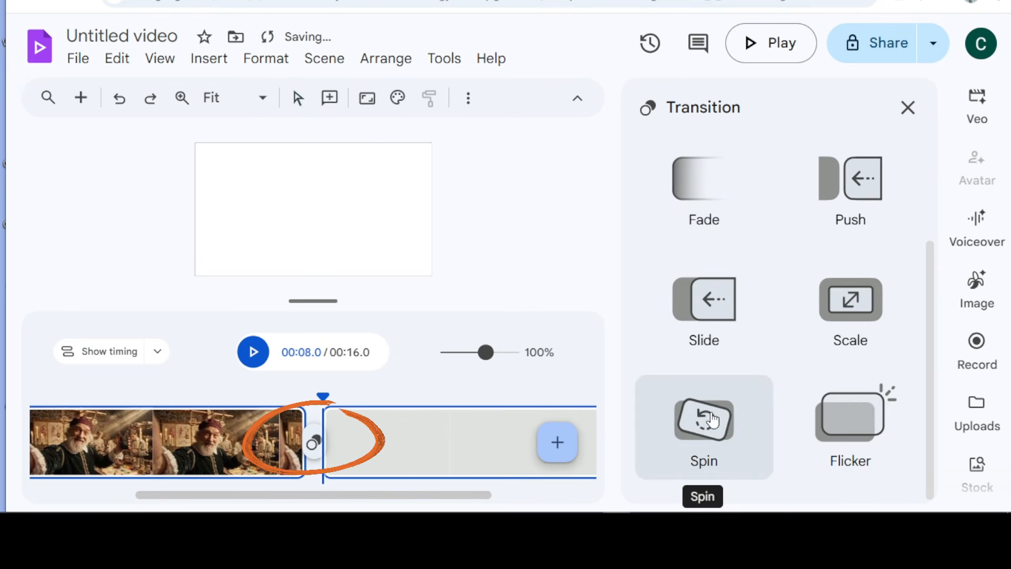
{"action": "left_click", "coordinate": [712, 421]}
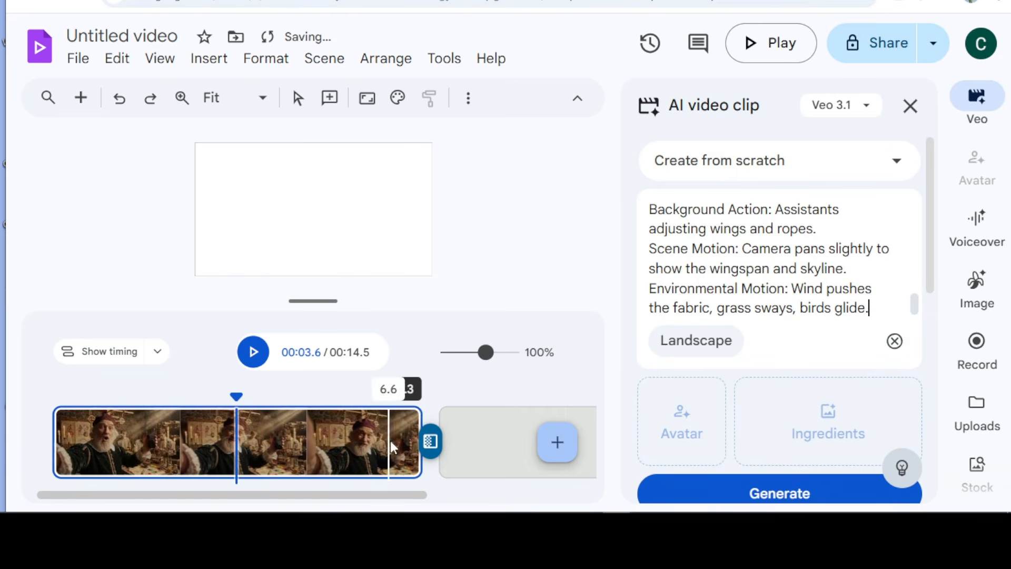
Select the flying-machine scene in the timeline and play it back
{"action": "left_click", "coordinate": [488, 465]}
{"action": "left_click_drag", "start_coordinate": [424, 495], "coordinate": [558, 495]}
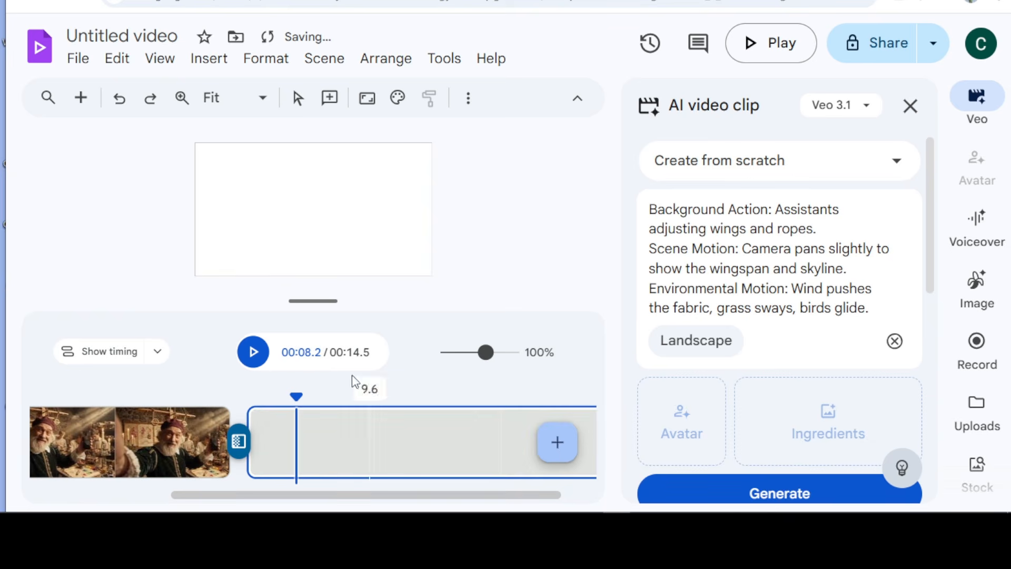
{"action": "left_click", "coordinate": [254, 352]}
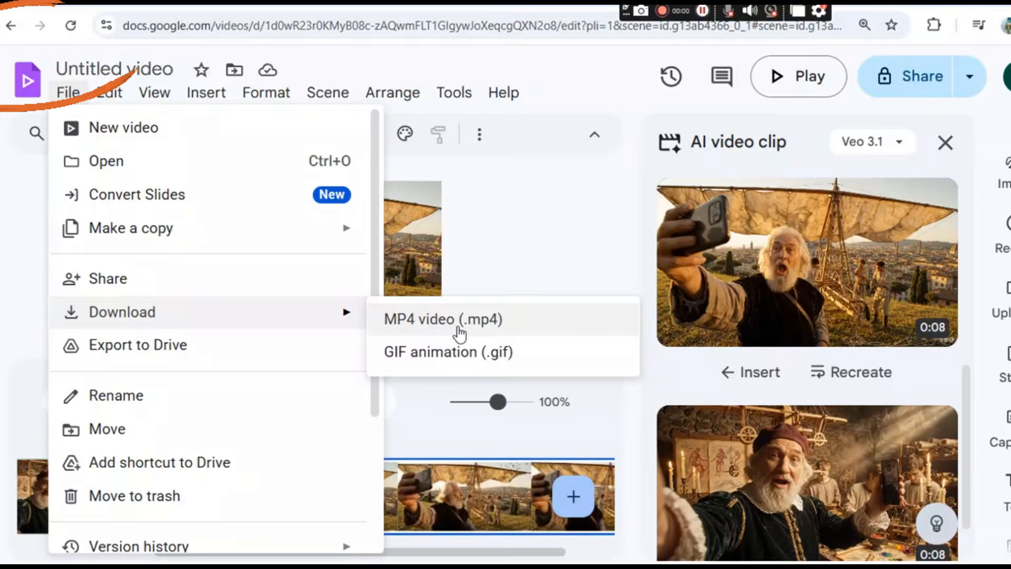
Download the finished video as an MP4 file
{"action": "left_click", "coordinate": [459, 331]}
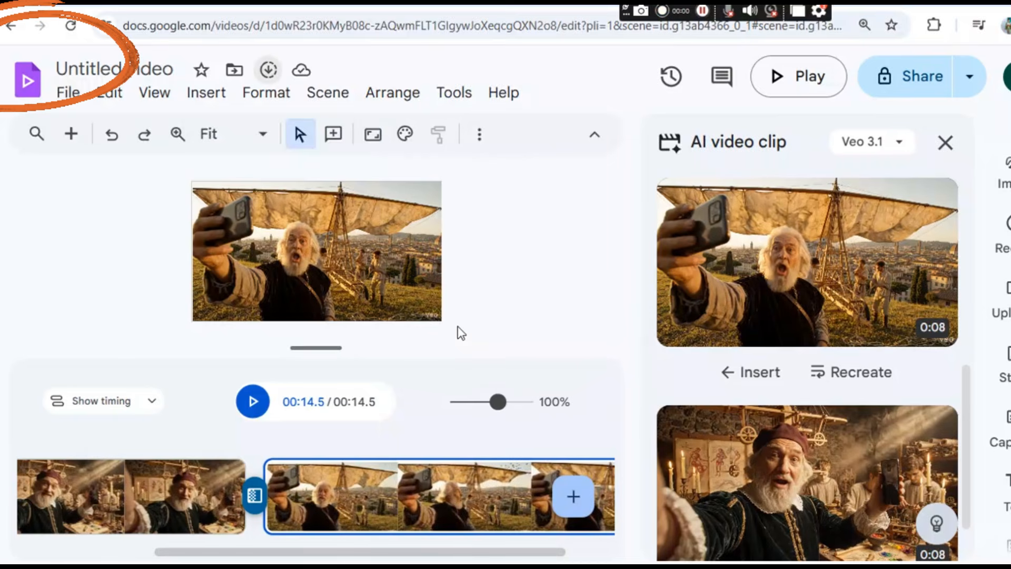